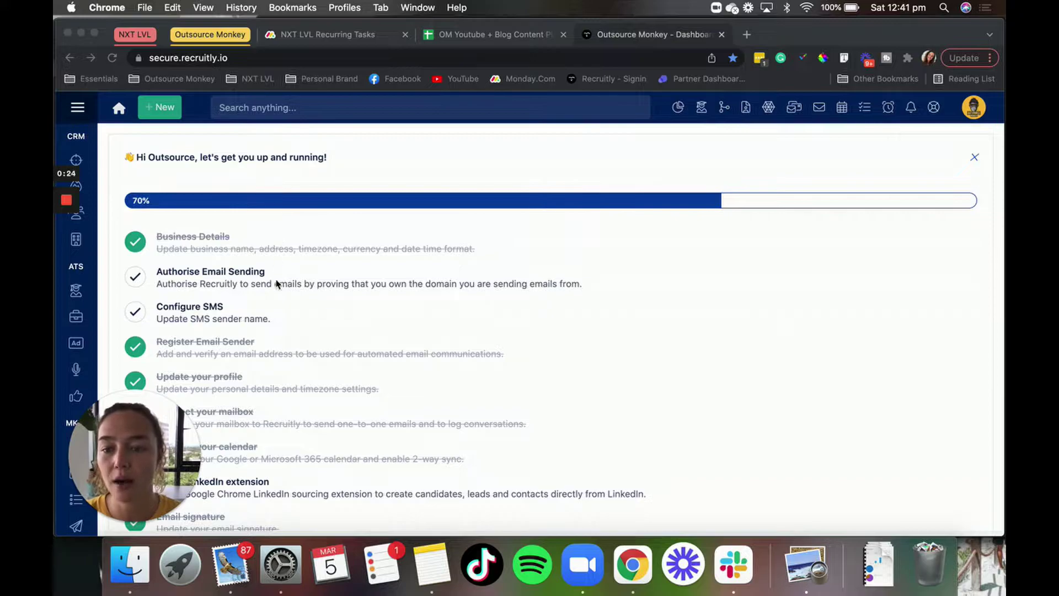
# - Scroll through the onboarding checklist and open the Authorise Email Sending step's Domain Authentication page
pyautogui.scroll(-3, 291, 414)
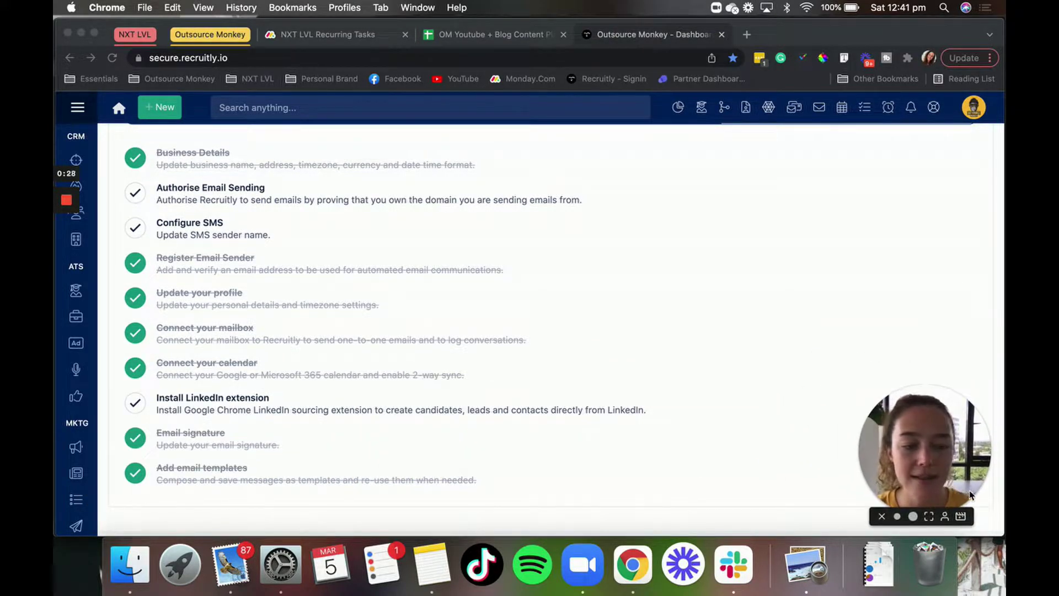
pyautogui.scroll(3, 406, 247)
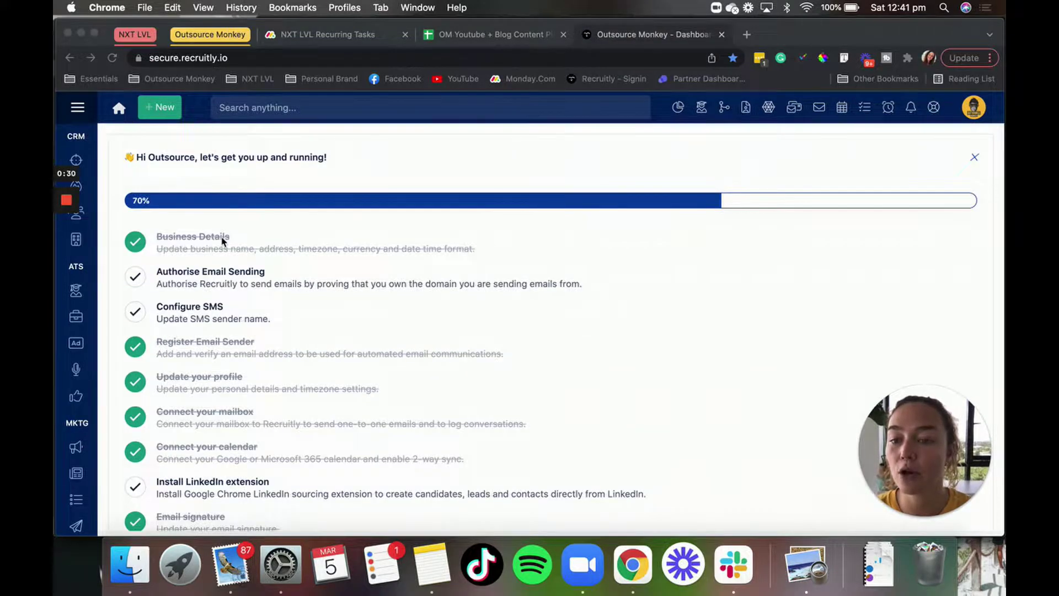
pyautogui.scroll(-3, 255, 447)
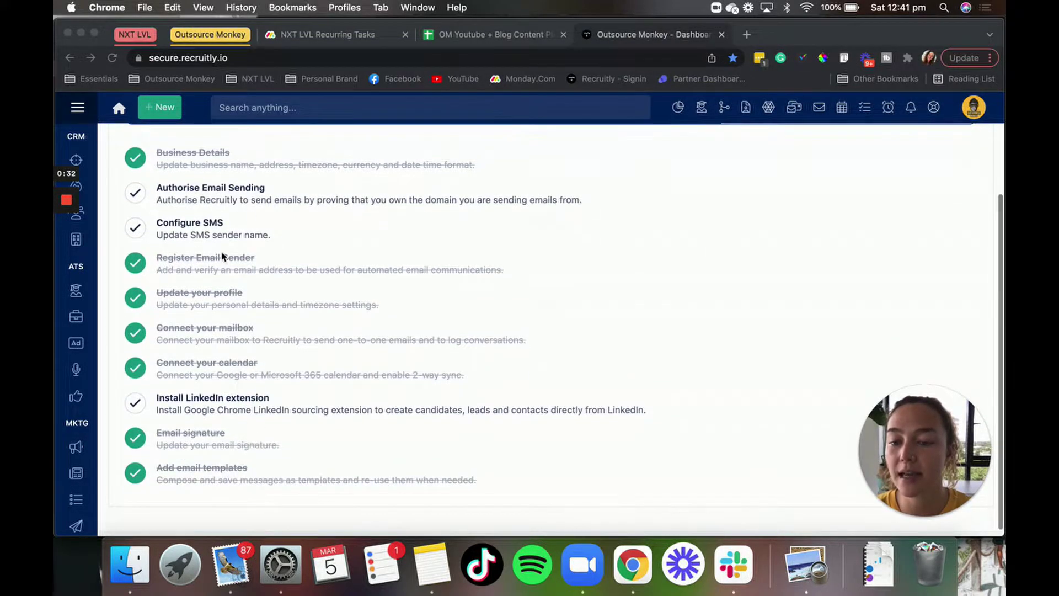
pyautogui.scroll(3, 328, 343)
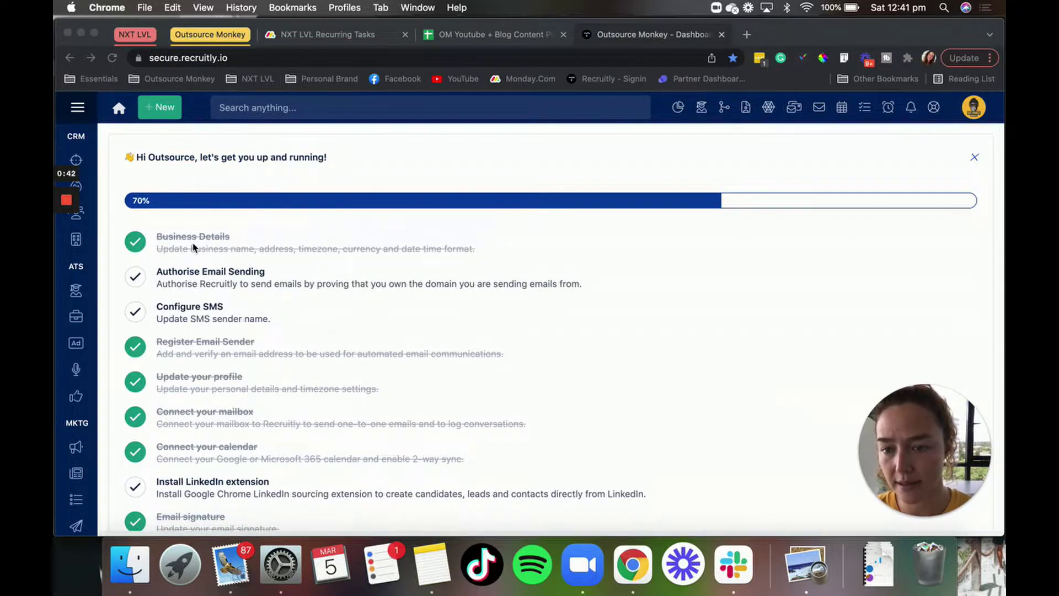
pyautogui.click(228, 273)
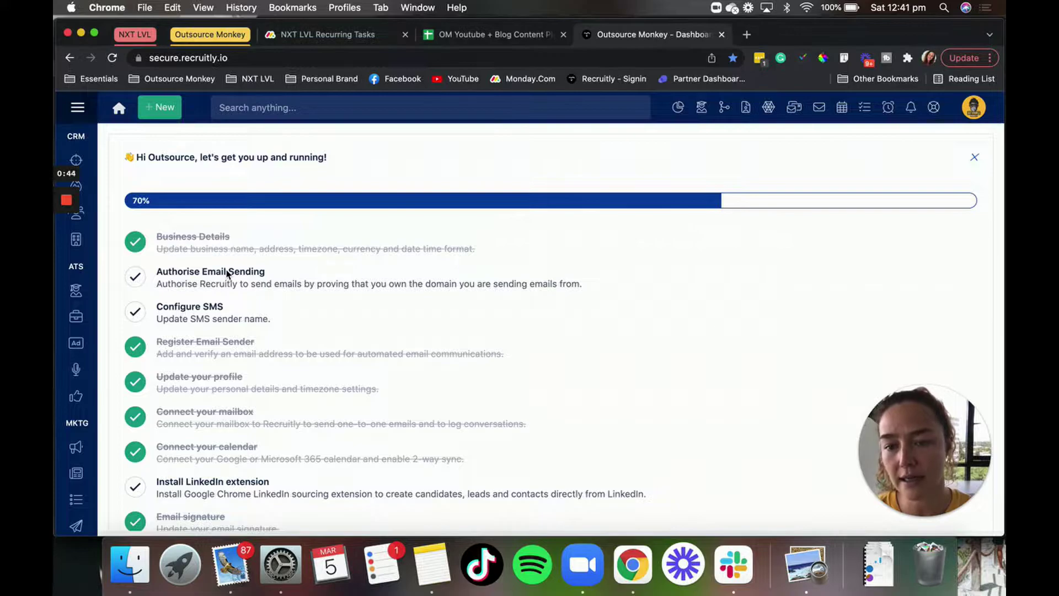
# - Check that the company domain shows Verified, then return to the 70% setup checklist
pyautogui.click(228, 273)
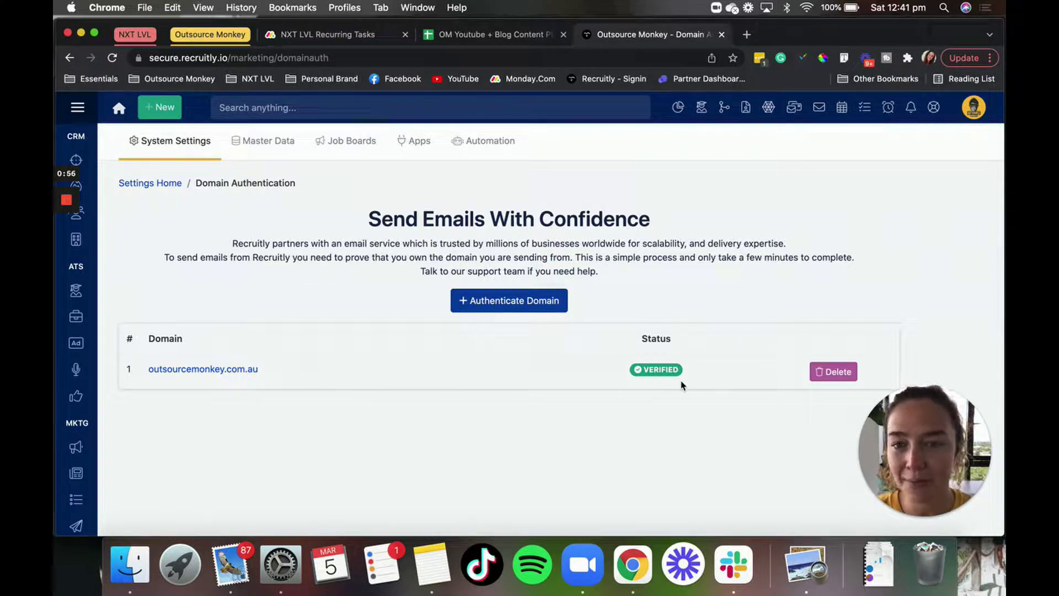
pyautogui.click(118, 109)
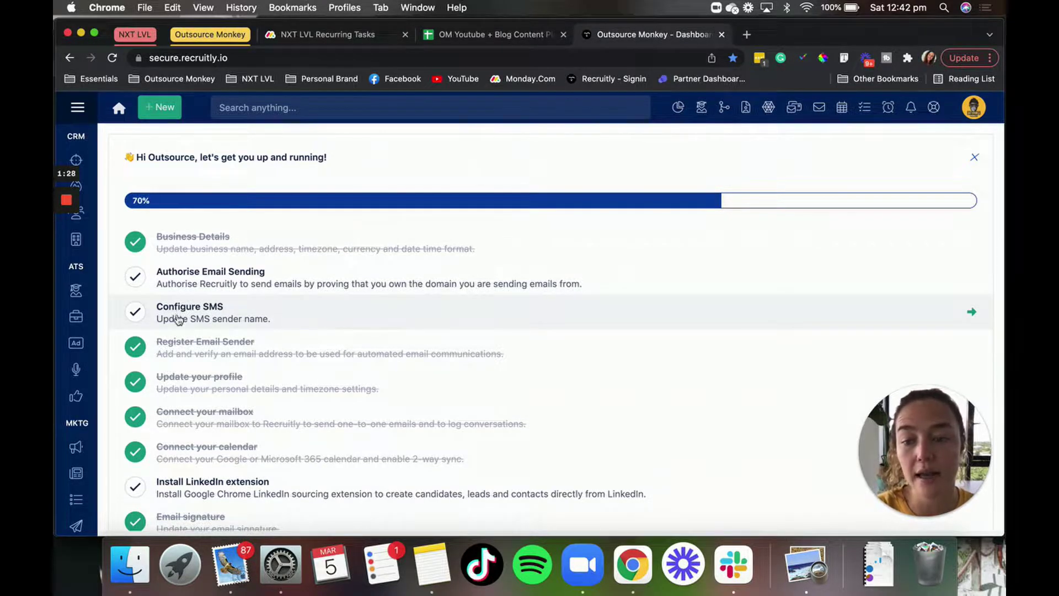
# - Review the verified senders under Register Email Sender, then go back to the Home checklist
pyautogui.click(210, 350)
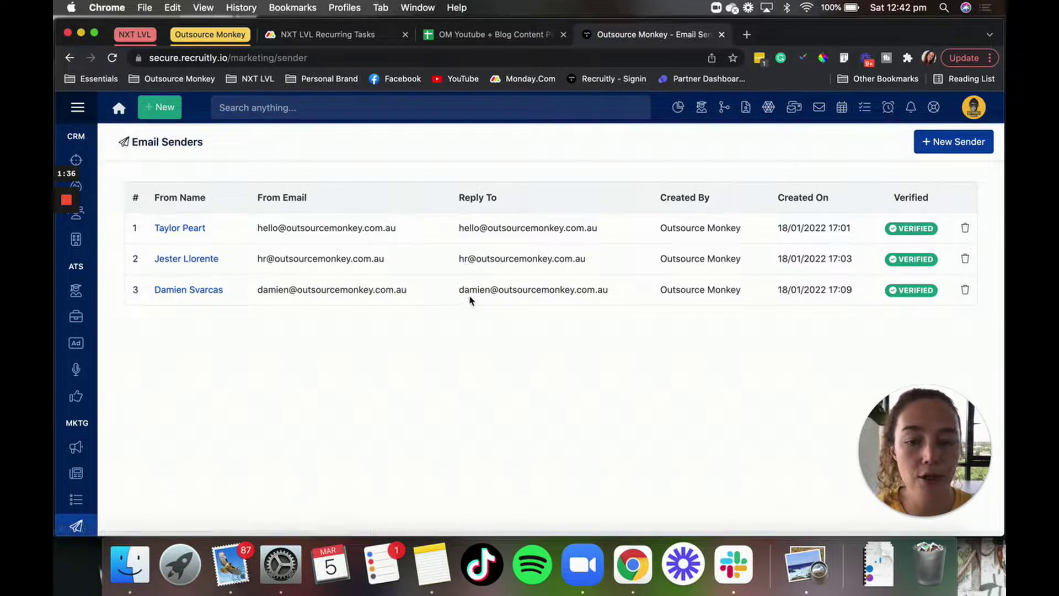
pyautogui.click(119, 113)
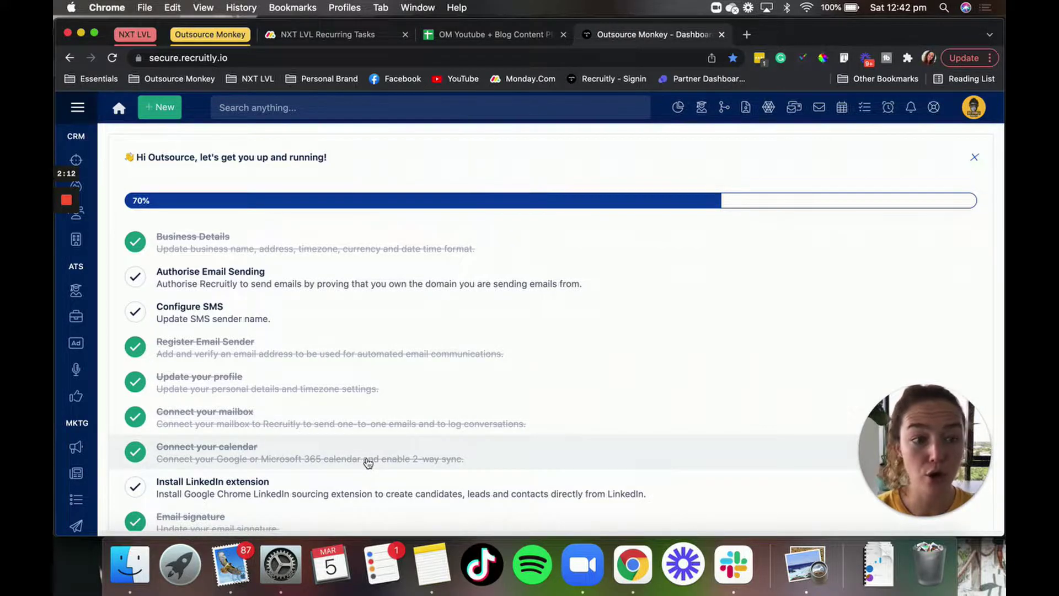
# - Open Add email templates and scroll through the 12 saved one-to-one templates for leads, sales and HR
pyautogui.scroll(-3, 368, 462)
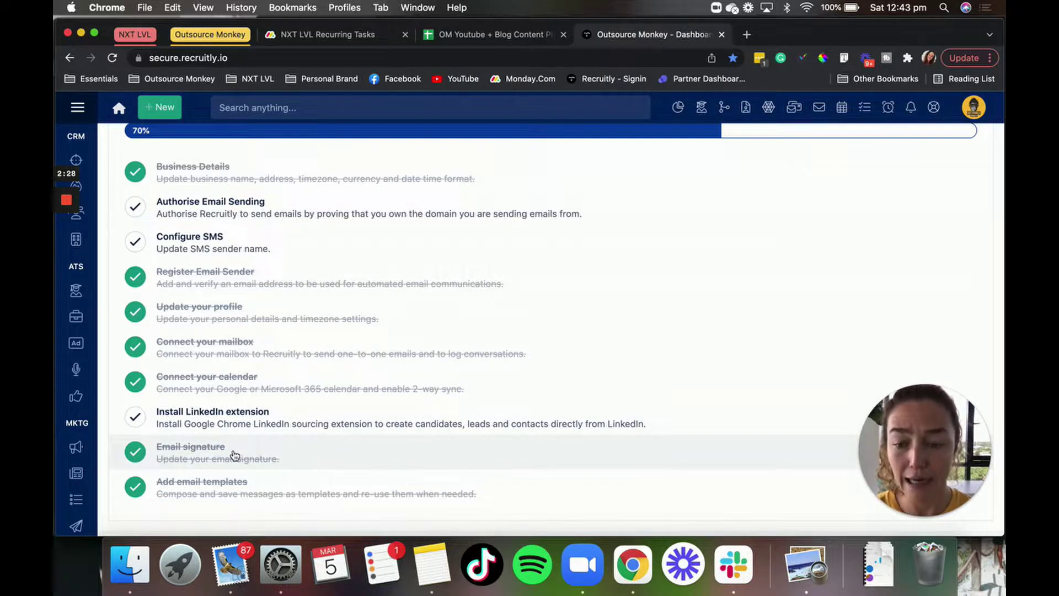
pyautogui.click(353, 494)
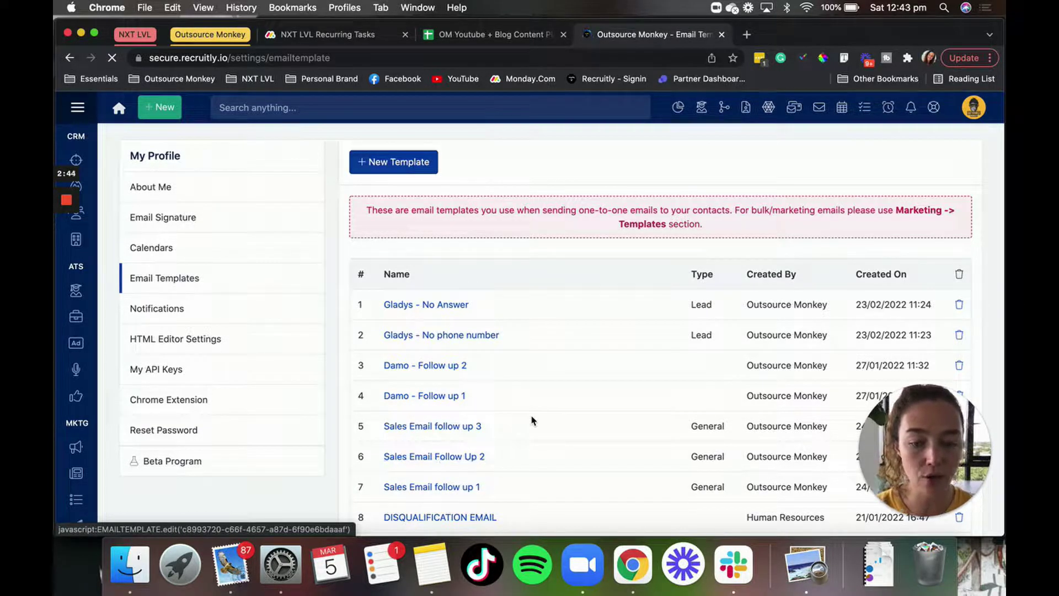
pyautogui.scroll(-3, 533, 420)
pyautogui.scroll(2, 532, 420)
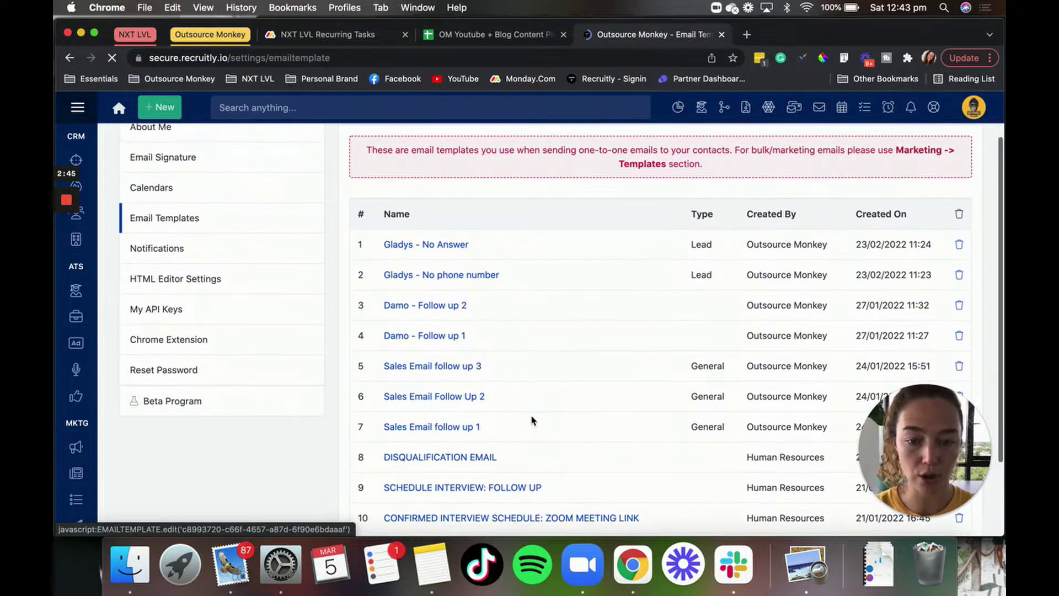
pyautogui.scroll(2, 532, 421)
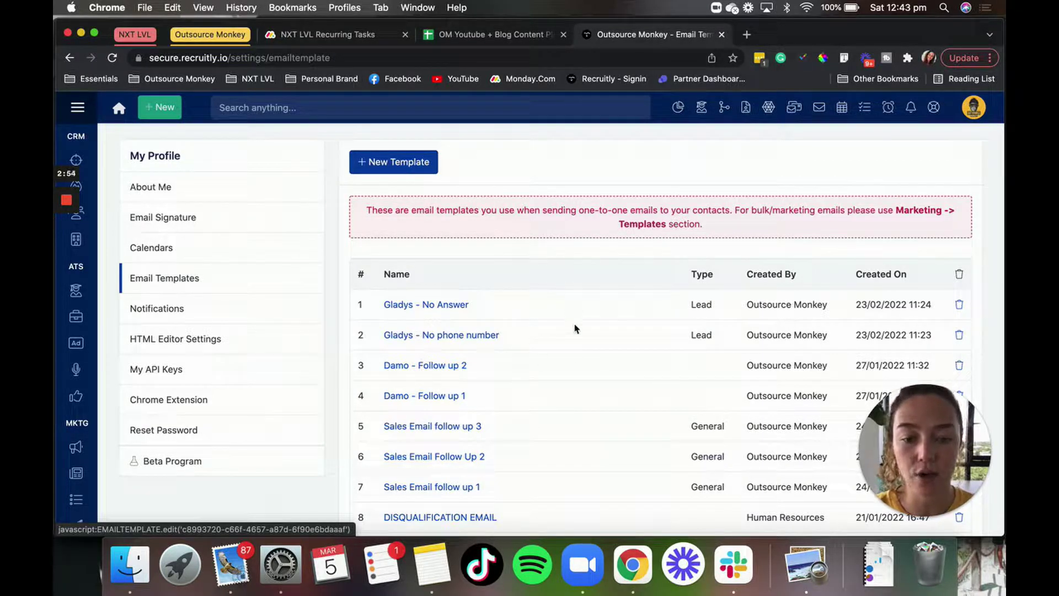
pyautogui.scroll(-4, 565, 438)
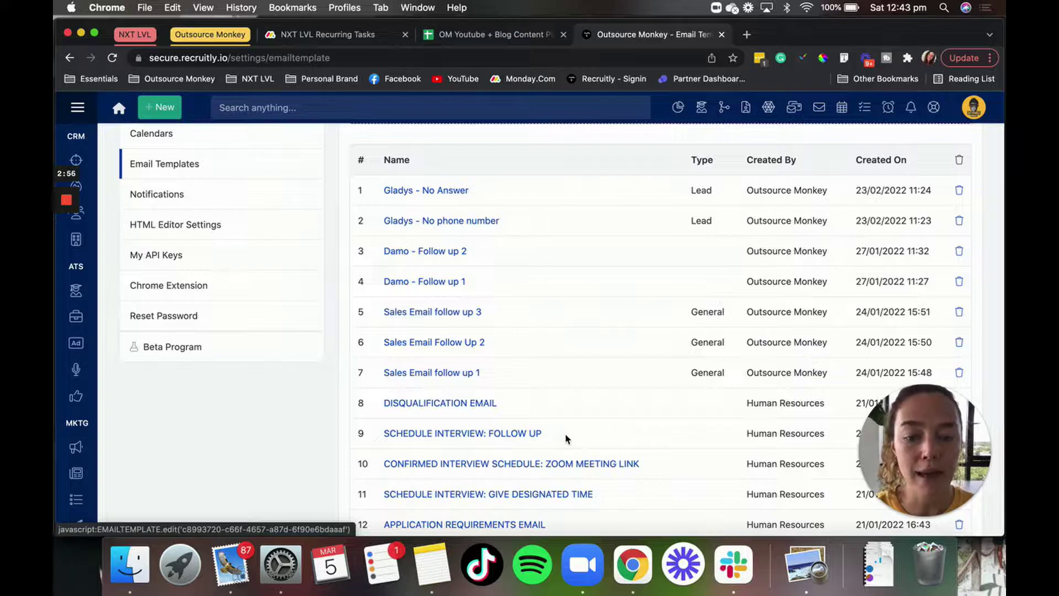
pyautogui.scroll(-1, 566, 439)
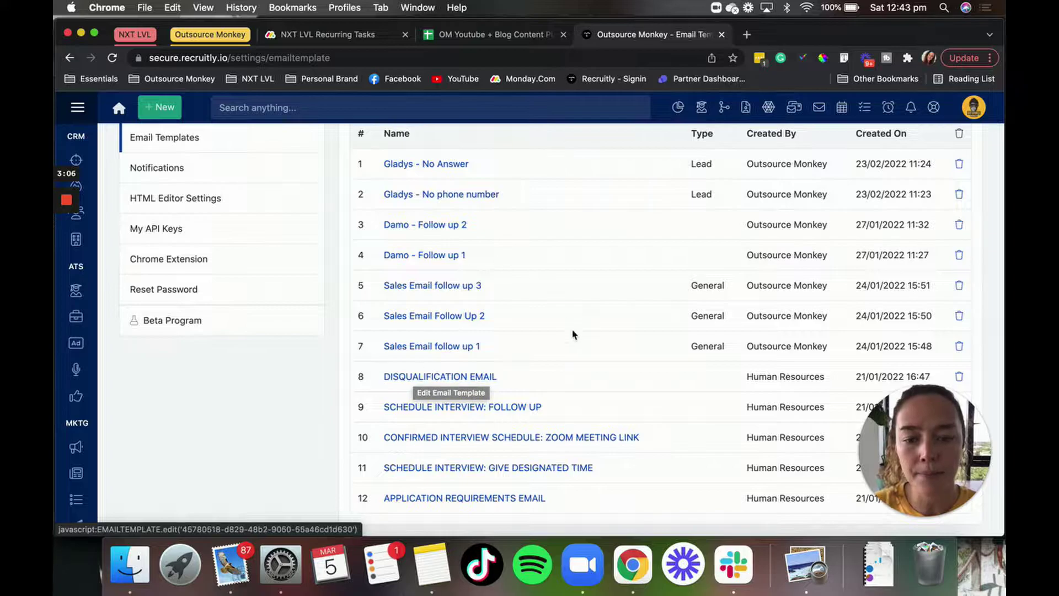
pyautogui.scroll(-1, 572, 334)
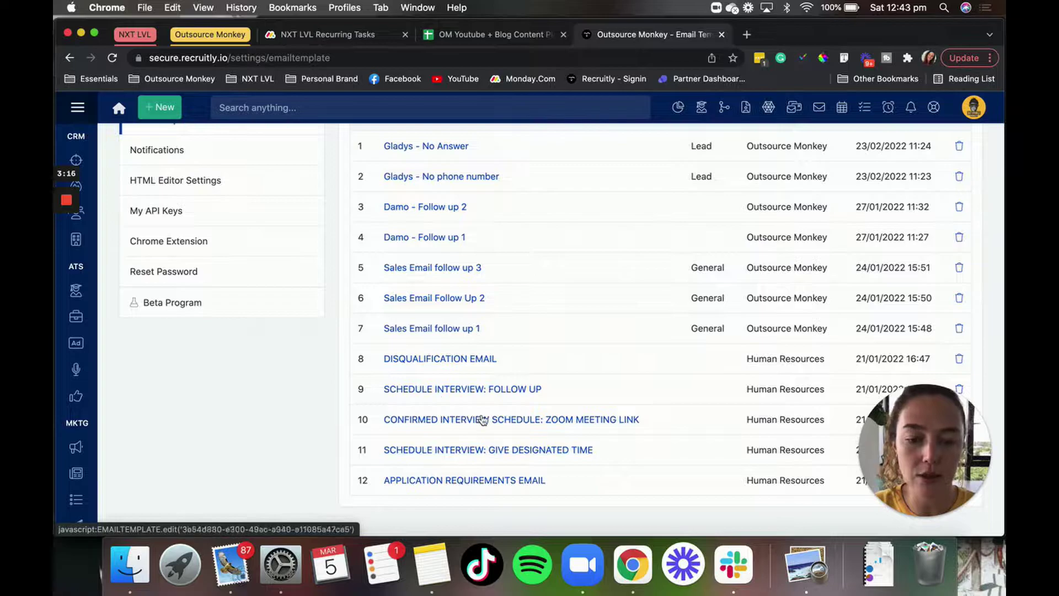
pyautogui.scroll(5, 629, 402)
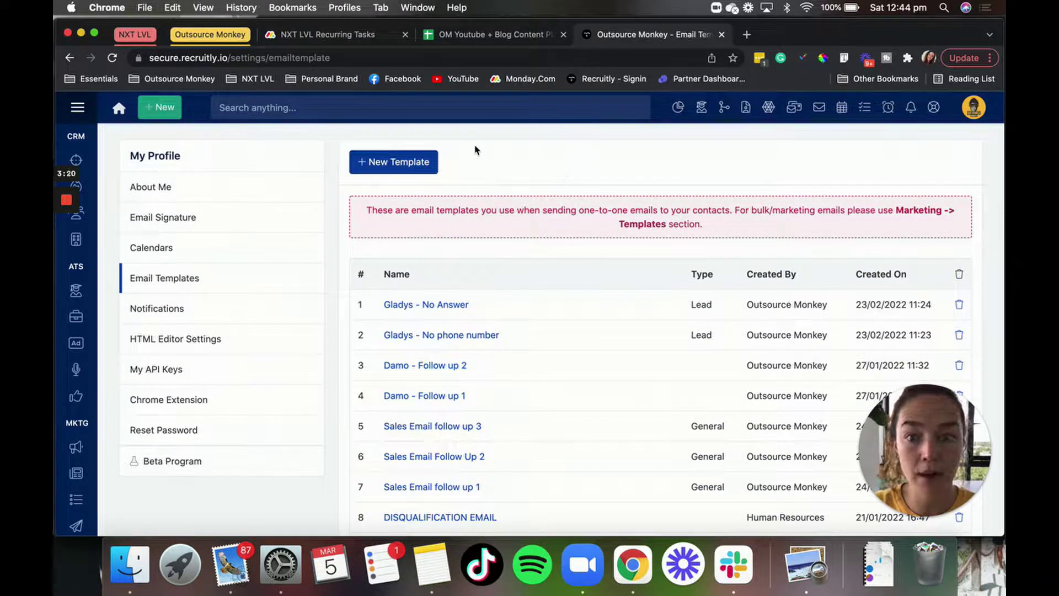
# - Go back Home to the dashboard checklist, still at 70% complete
pyautogui.click(118, 109)
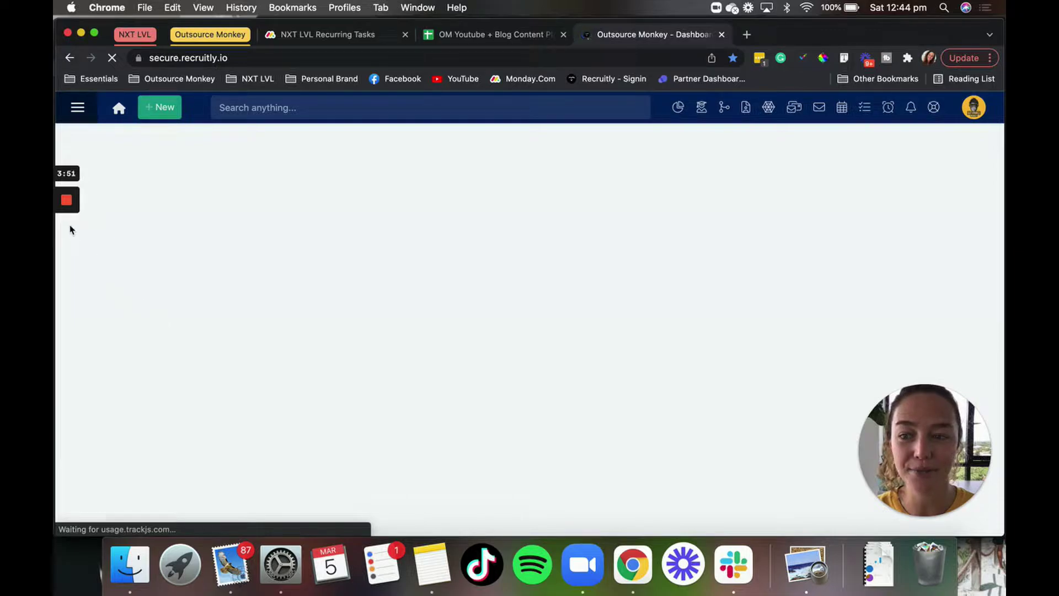
pyautogui.moveTo(68, 226)
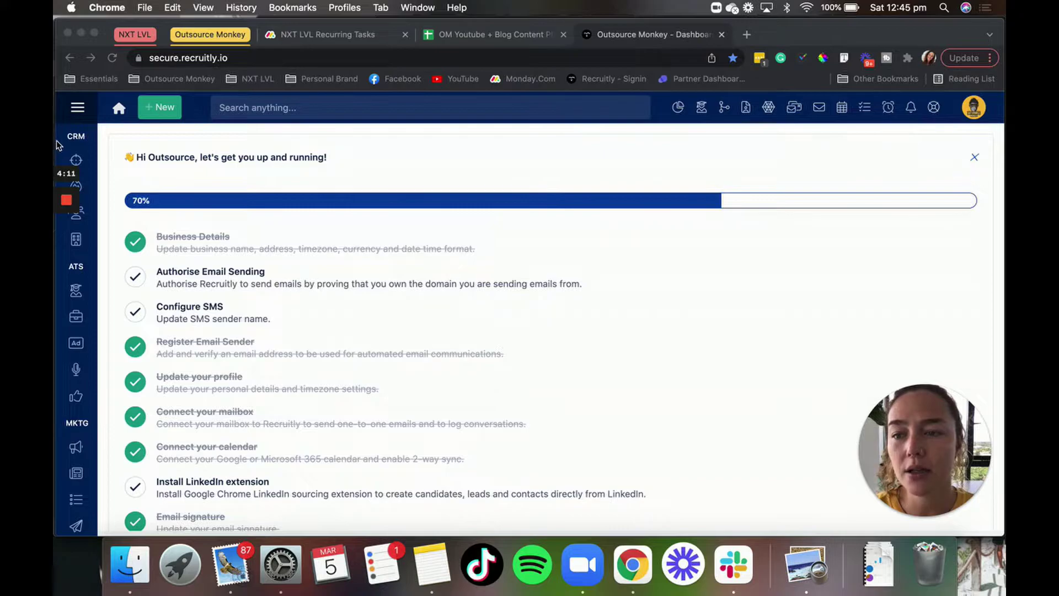
# - Open the Leads Pipeline board, with 7 New Lead and 17 Booking confirmed cards
pyautogui.click(57, 143)
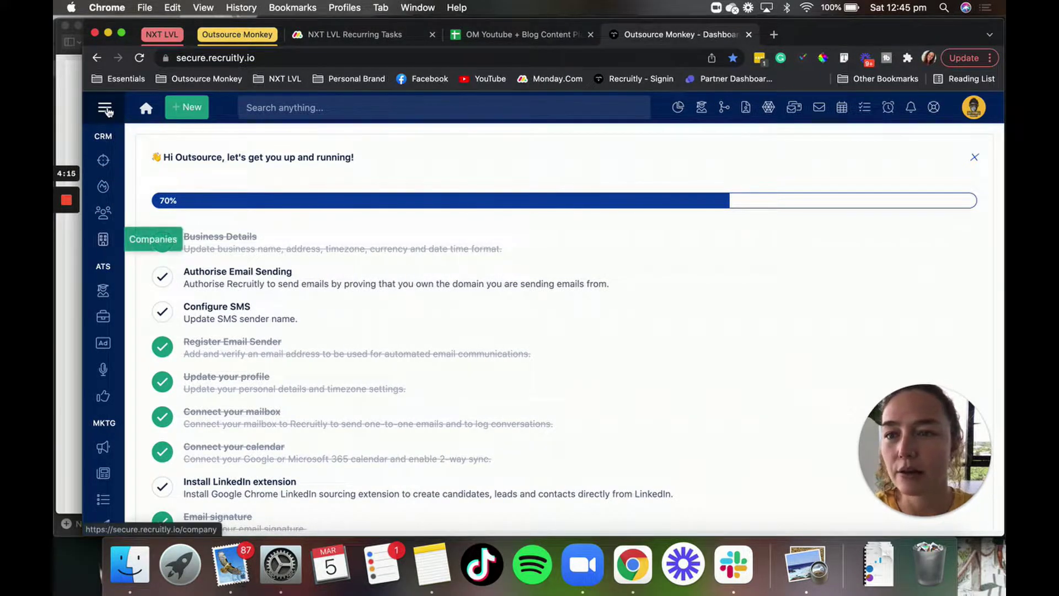
pyautogui.moveTo(103, 161)
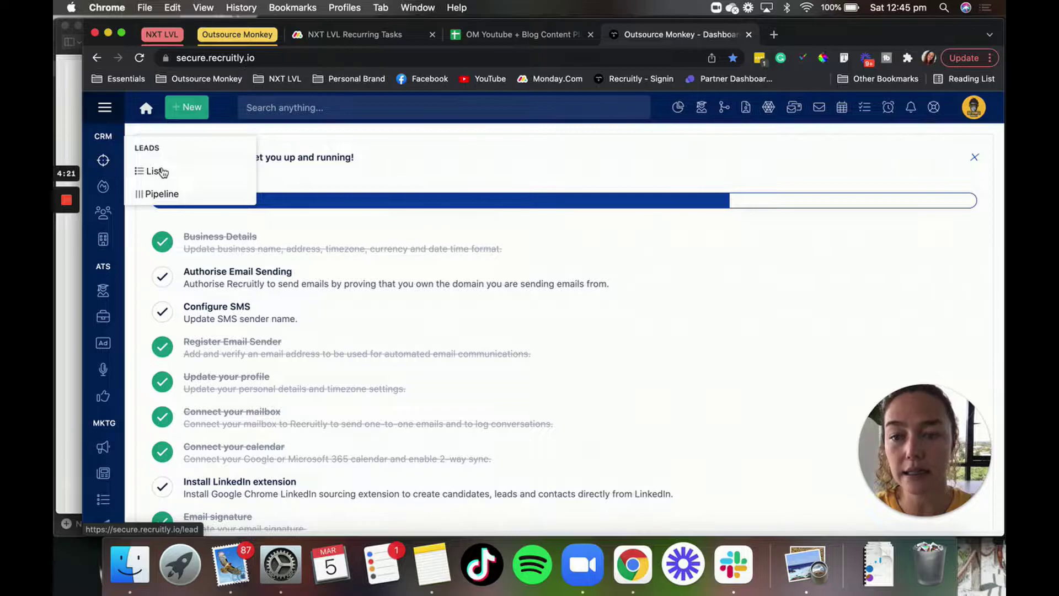
pyautogui.click(163, 194)
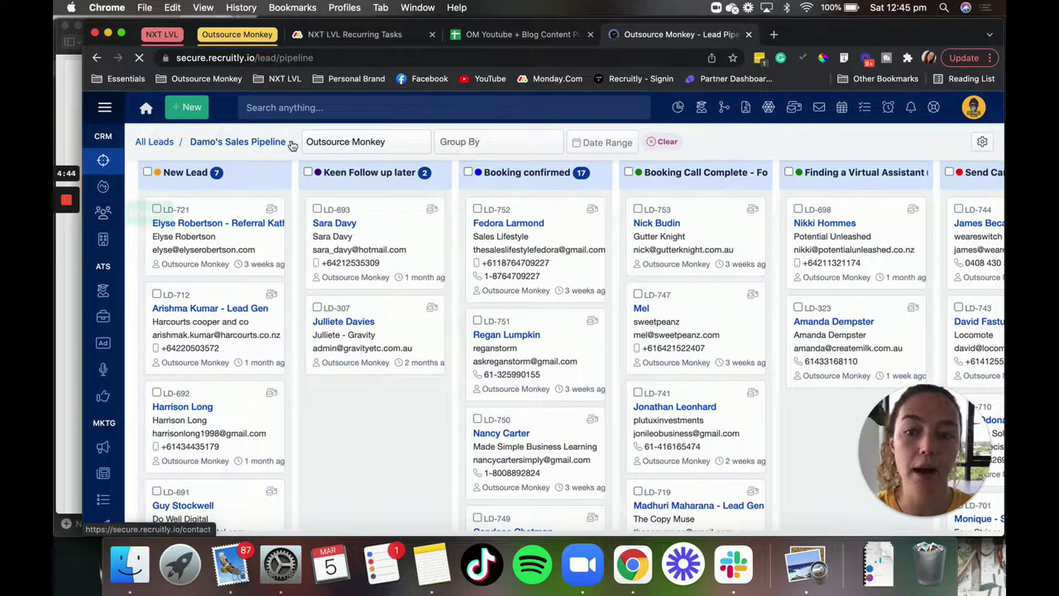
# - On Damo's Sales Pipeline, drag lead LD-698 out of the Finding a Virtual Assistant column
pyautogui.click(292, 144)
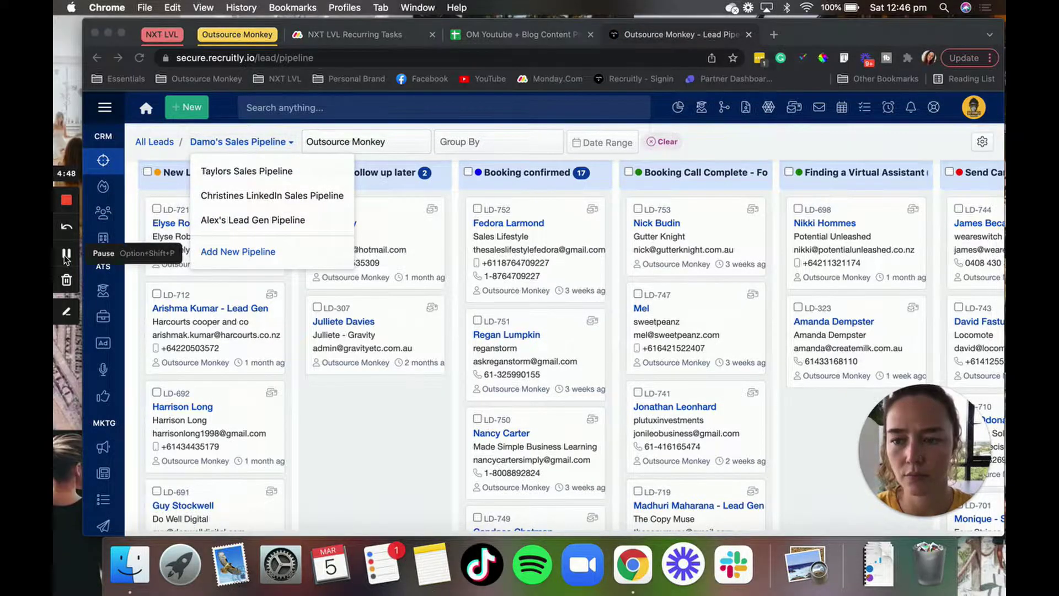
pyautogui.hscroll(10, 440, 366)
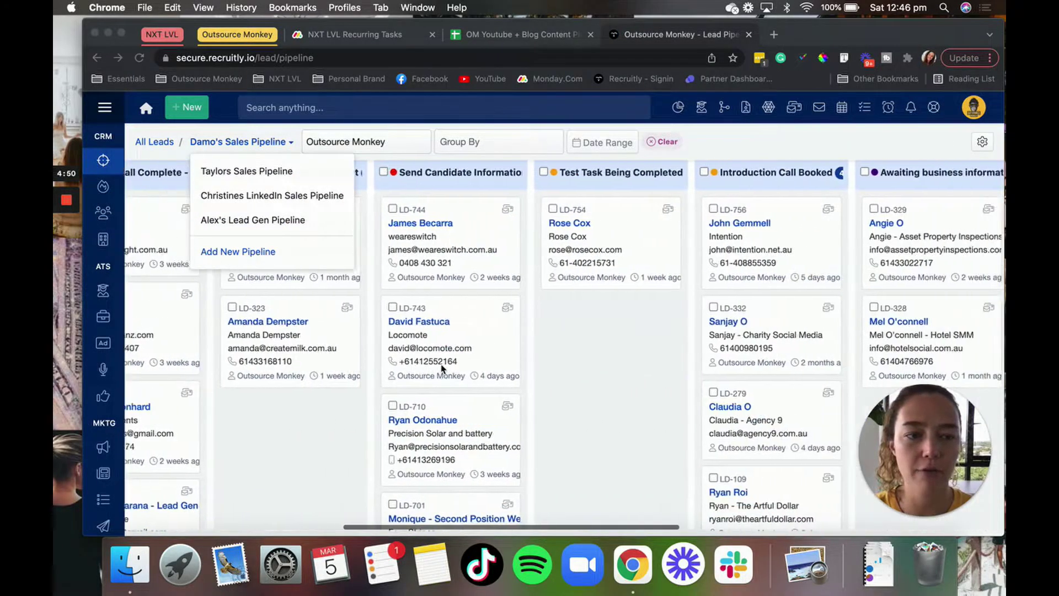
pyautogui.hscroll(13, 441, 368)
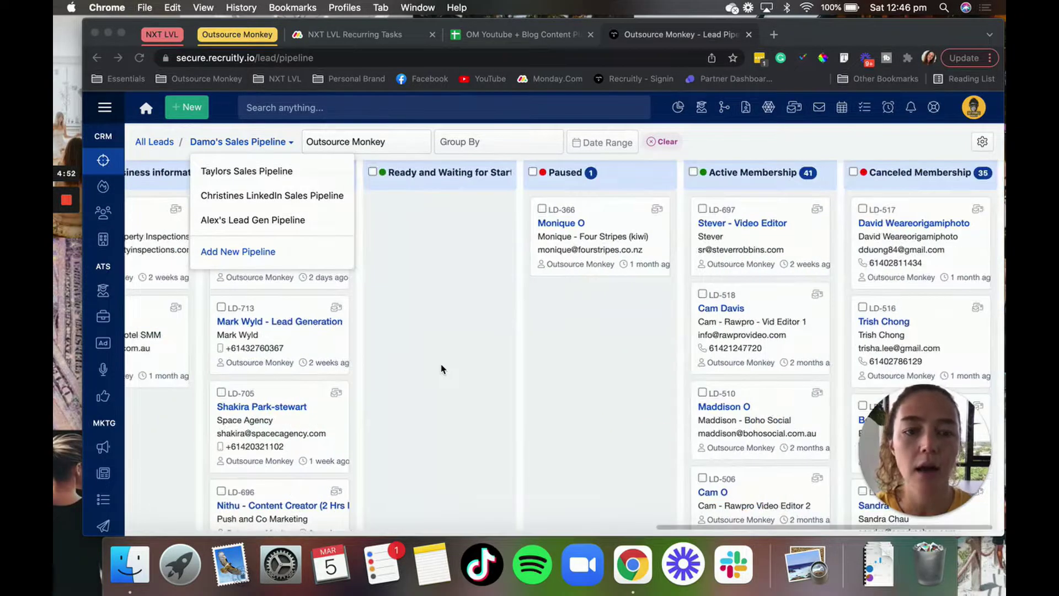
pyautogui.hscroll(-20, 441, 368)
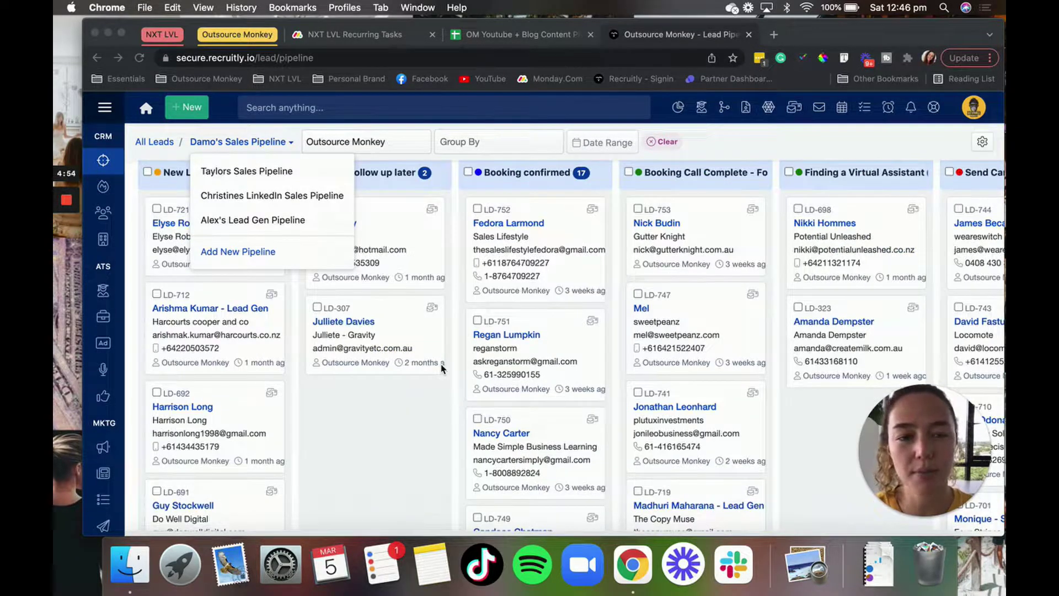
pyautogui.hscroll(20, 441, 369)
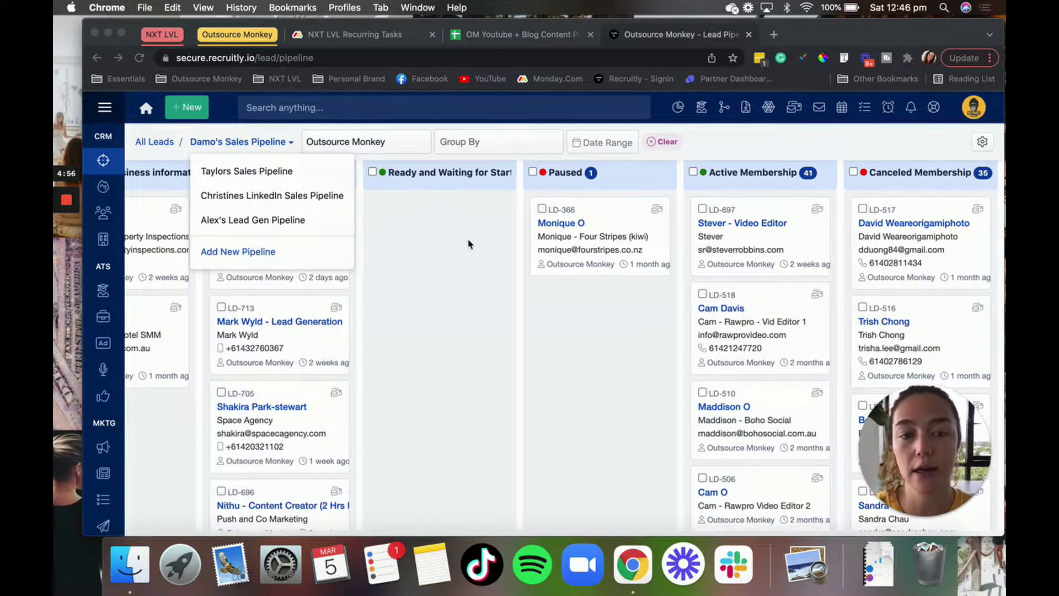
pyautogui.hscroll(-20, 568, 361)
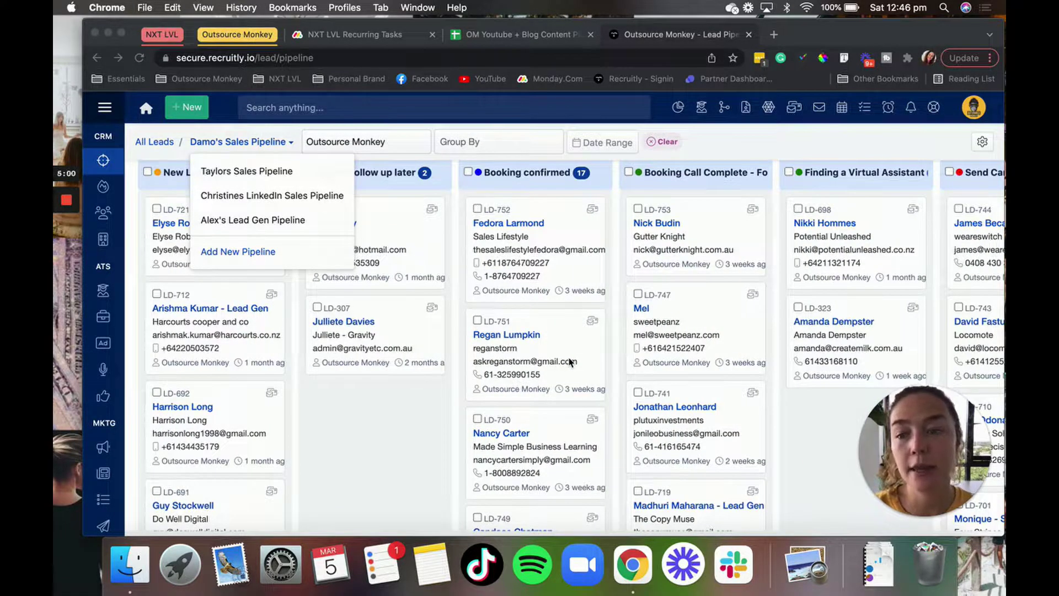
pyautogui.click(102, 188)
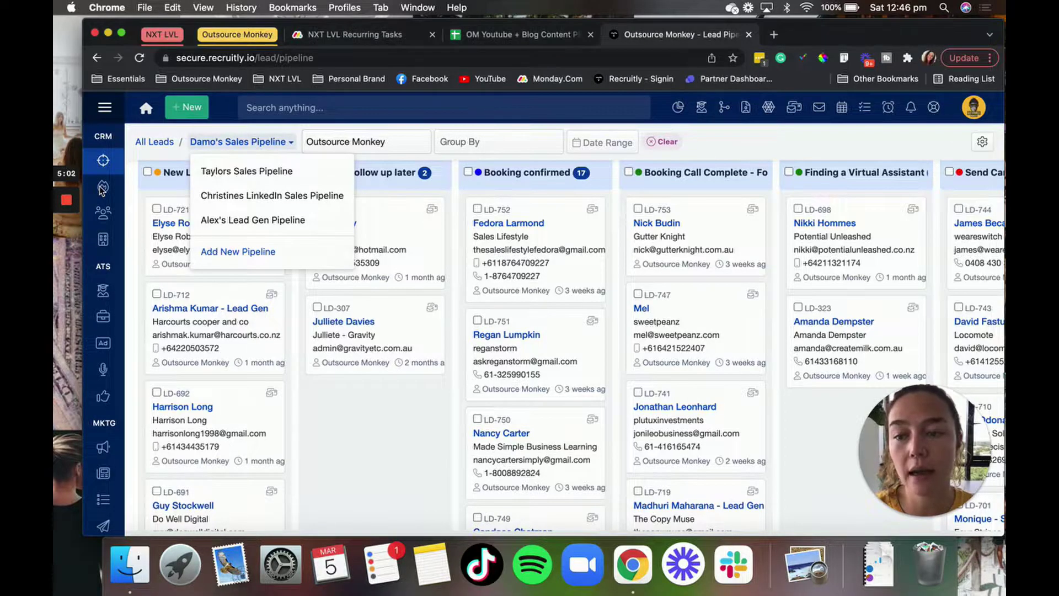
pyautogui.moveTo(102, 188)
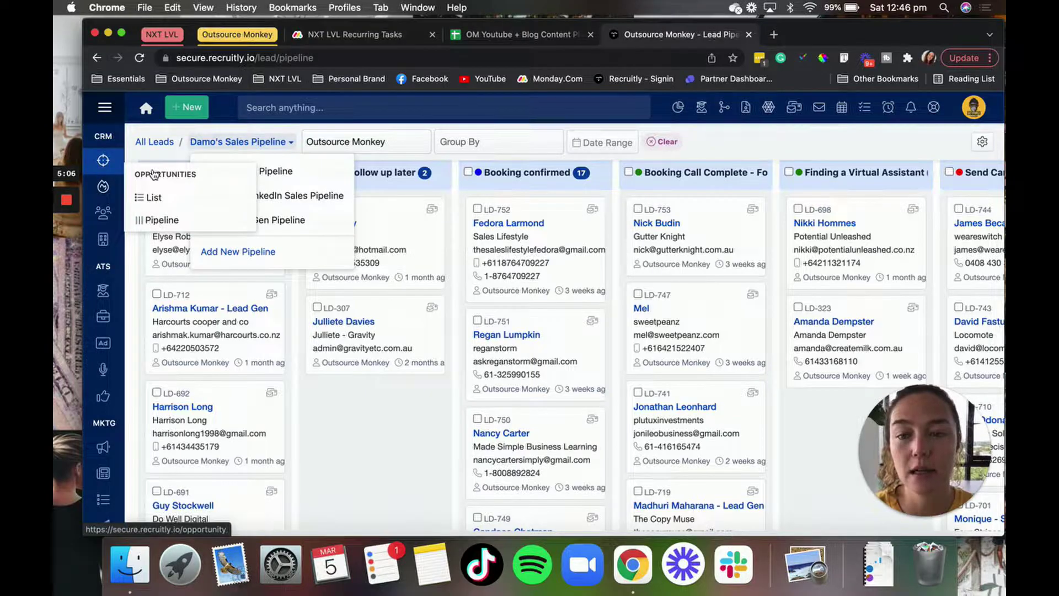
pyautogui.hscroll(5, 772, 356)
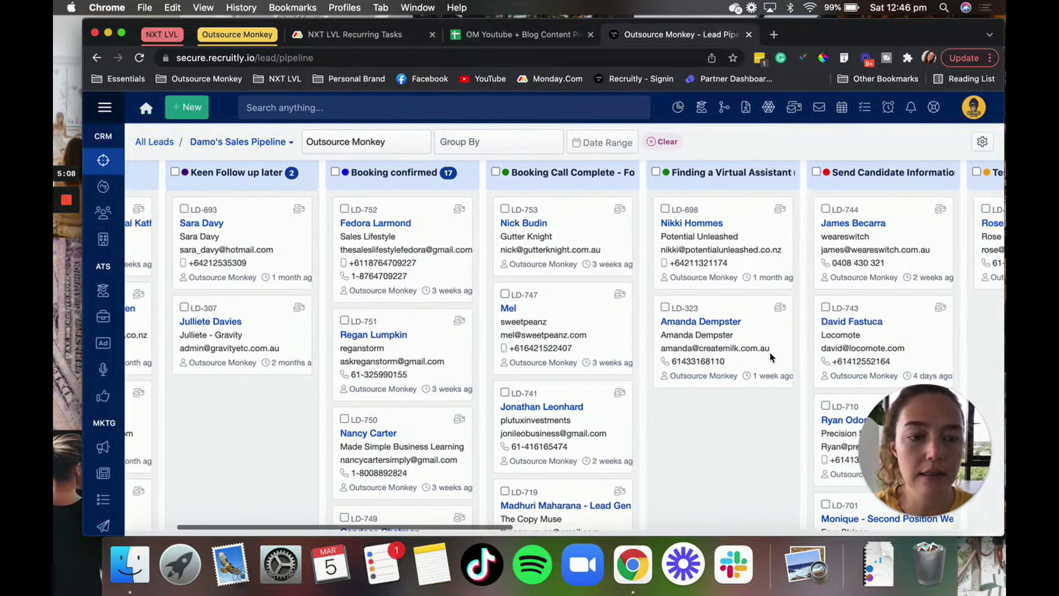
pyautogui.moveTo(738, 212); pyautogui.dragTo(738, 214)
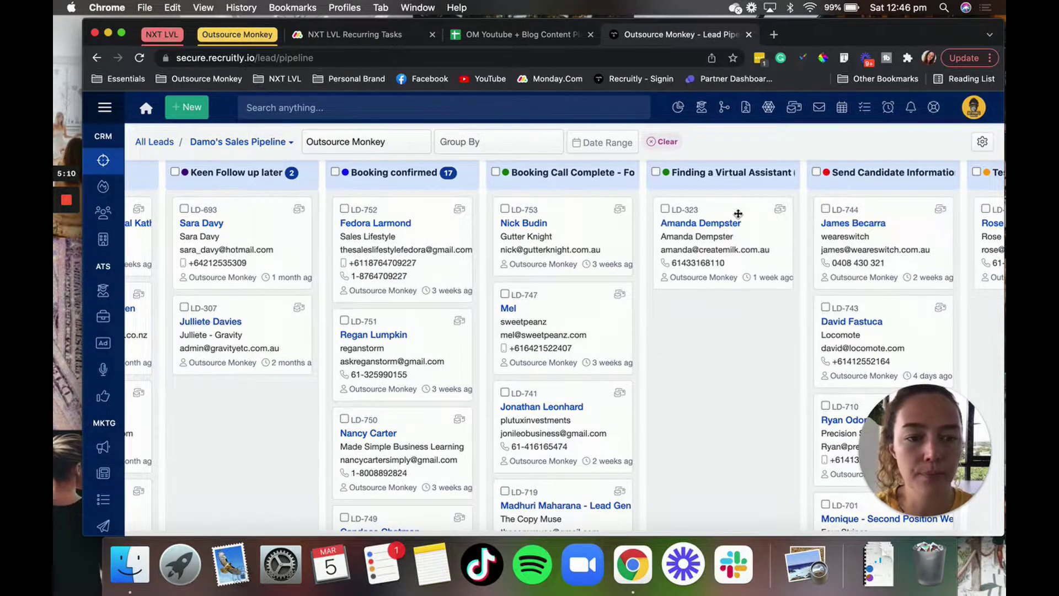
# - Open lead LD-323's side panel and review its activity journal with the 'Sent follow up VM' note
pyautogui.click(727, 226)
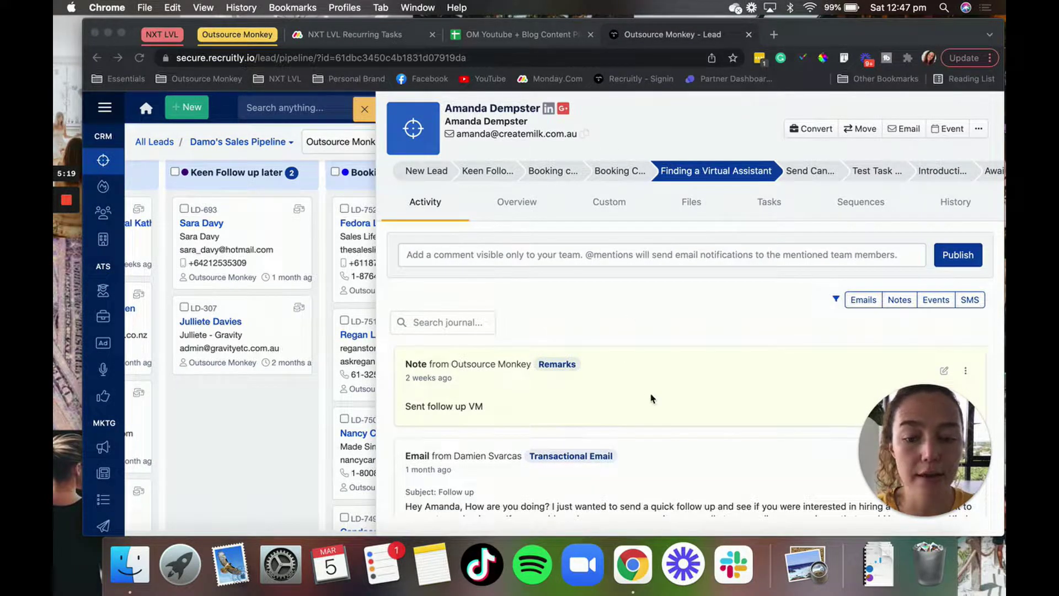
pyautogui.scroll(-3, 651, 398)
pyautogui.scroll(3, 651, 398)
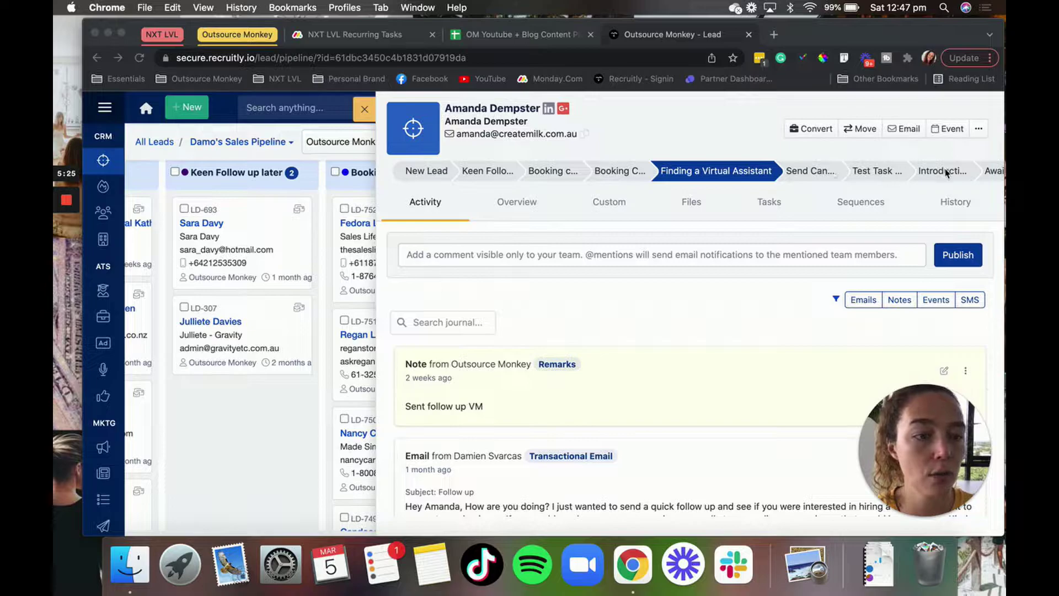
pyautogui.scroll(-3, 620, 333)
pyautogui.scroll(3, 619, 333)
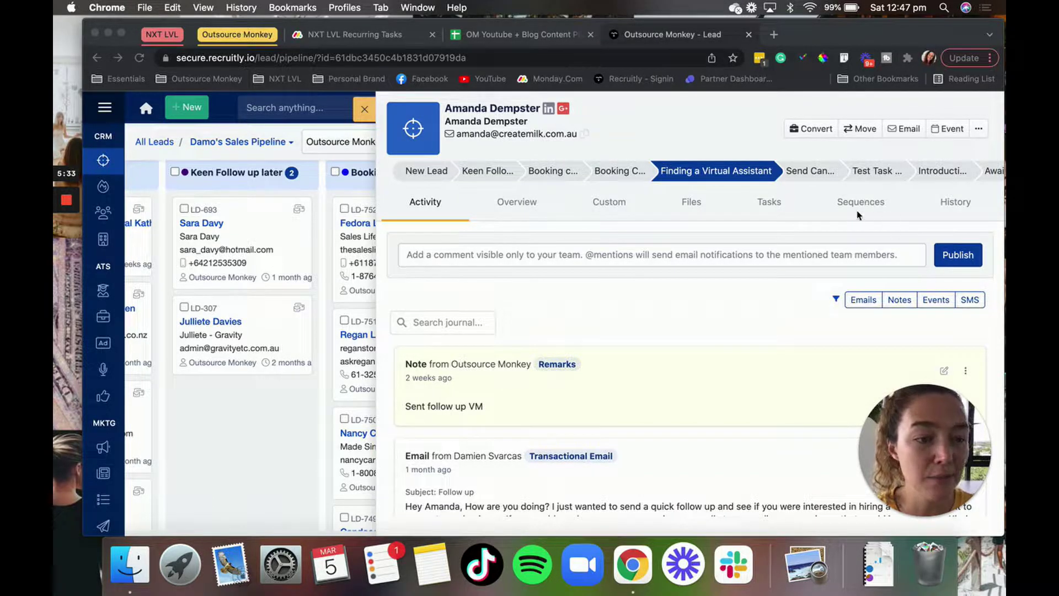
pyautogui.hscroll(1, 858, 215)
pyautogui.hscroll(-1, 858, 215)
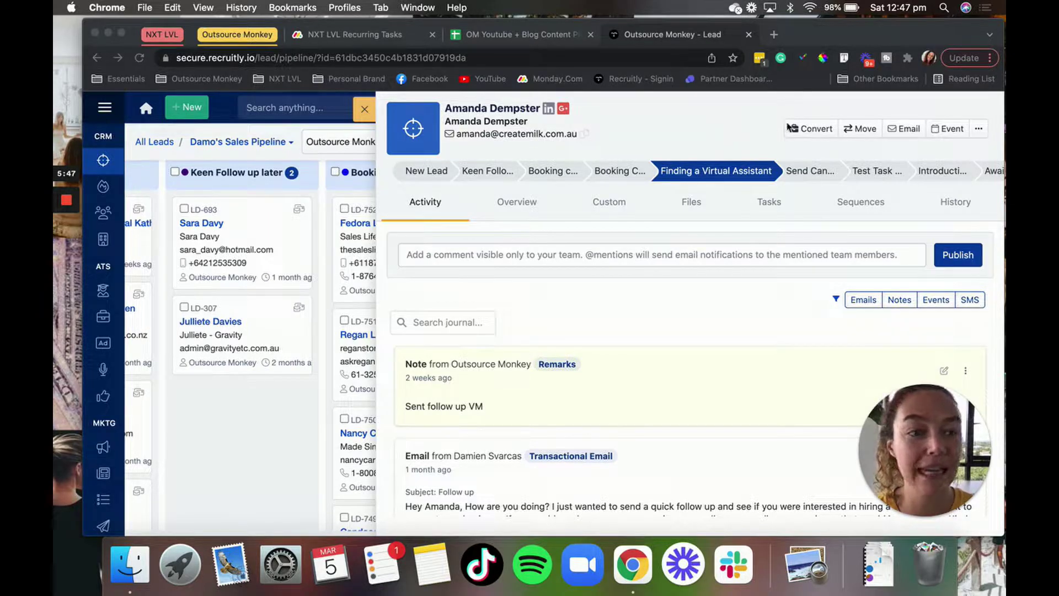
pyautogui.click(814, 133)
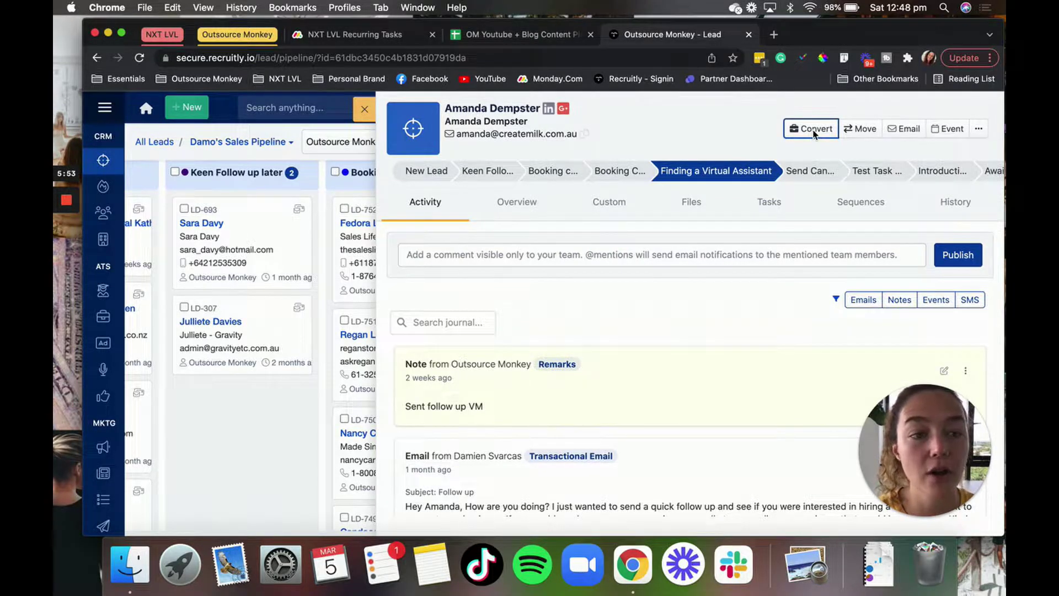
pyautogui.click(814, 132)
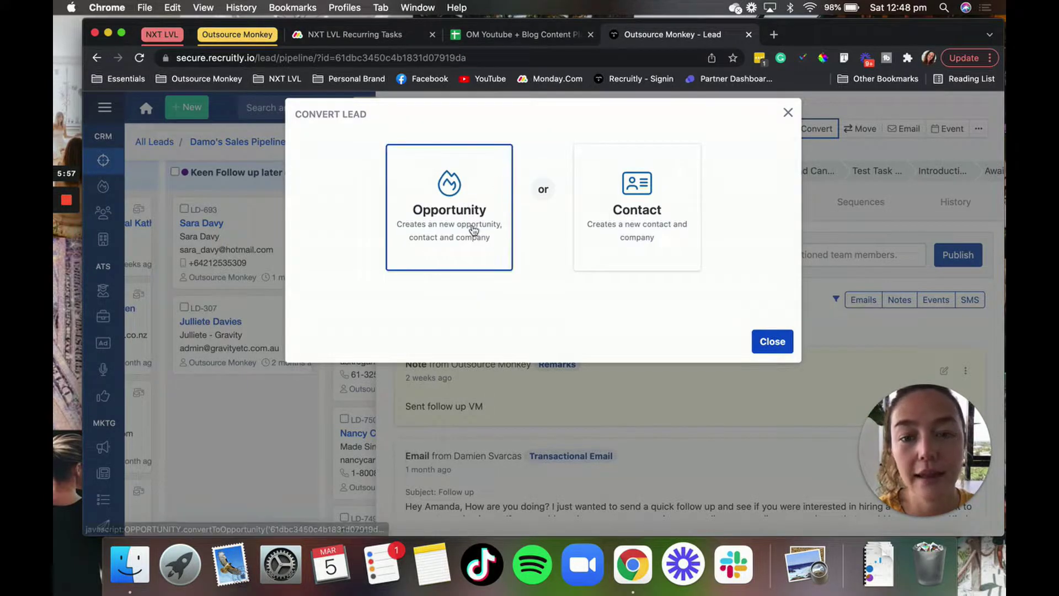
pyautogui.click(472, 225)
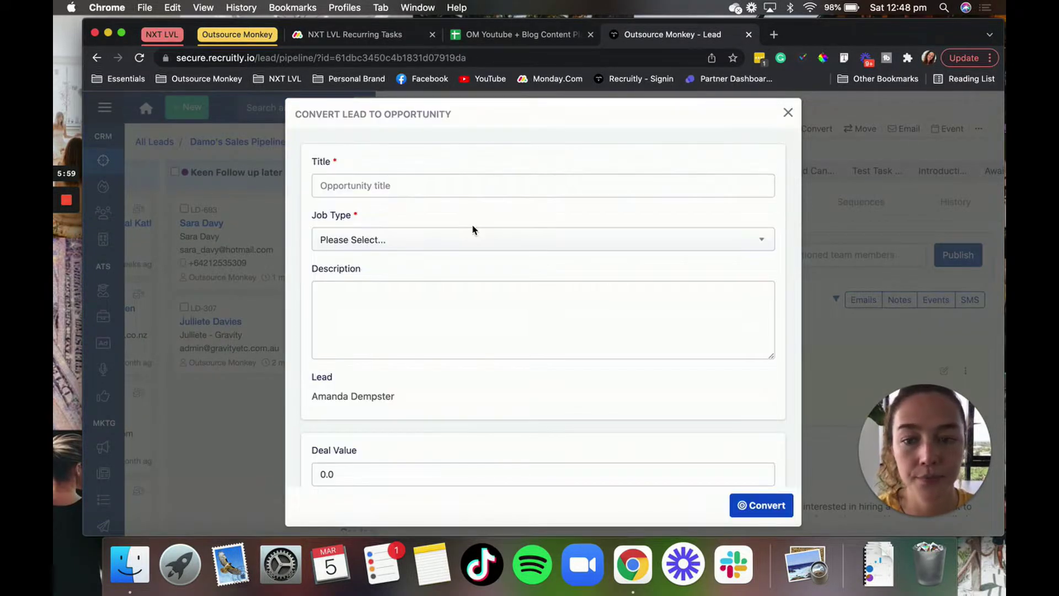
pyautogui.click(509, 187)
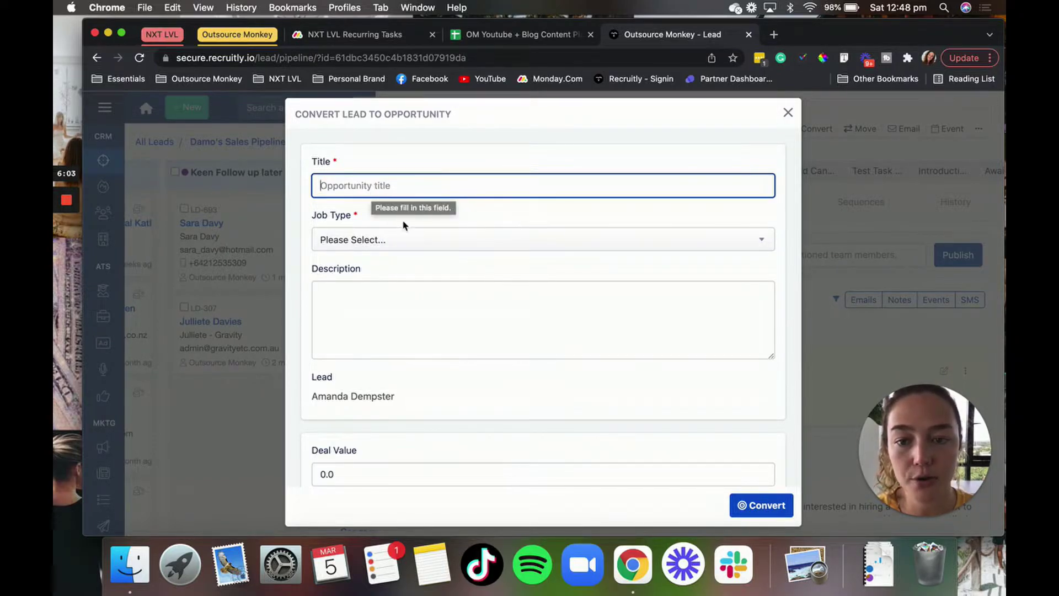
pyautogui.click(439, 242)
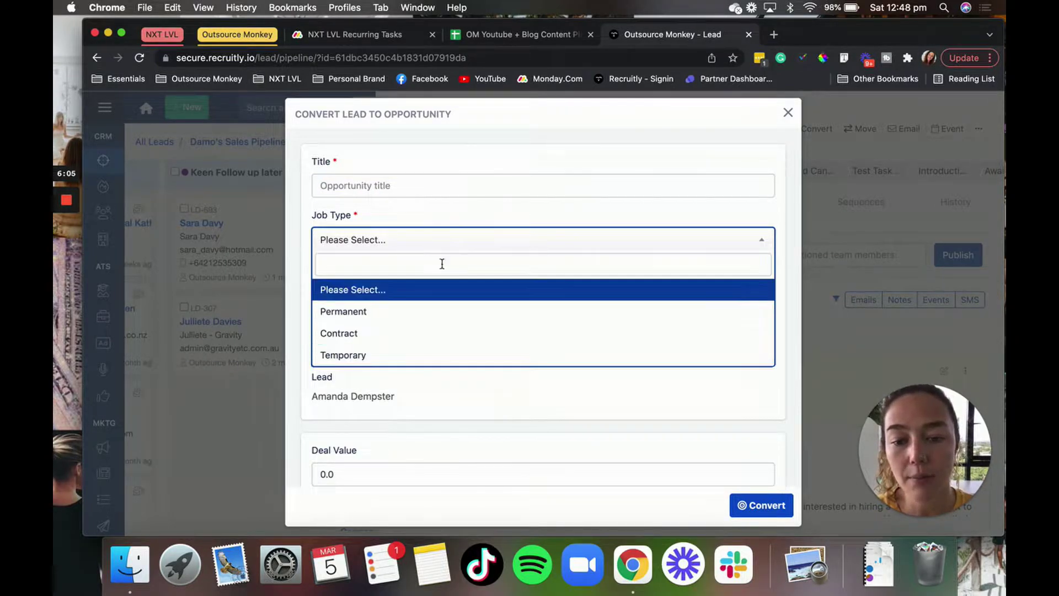
pyautogui.click(538, 166)
pyautogui.scroll(-5, 492, 301)
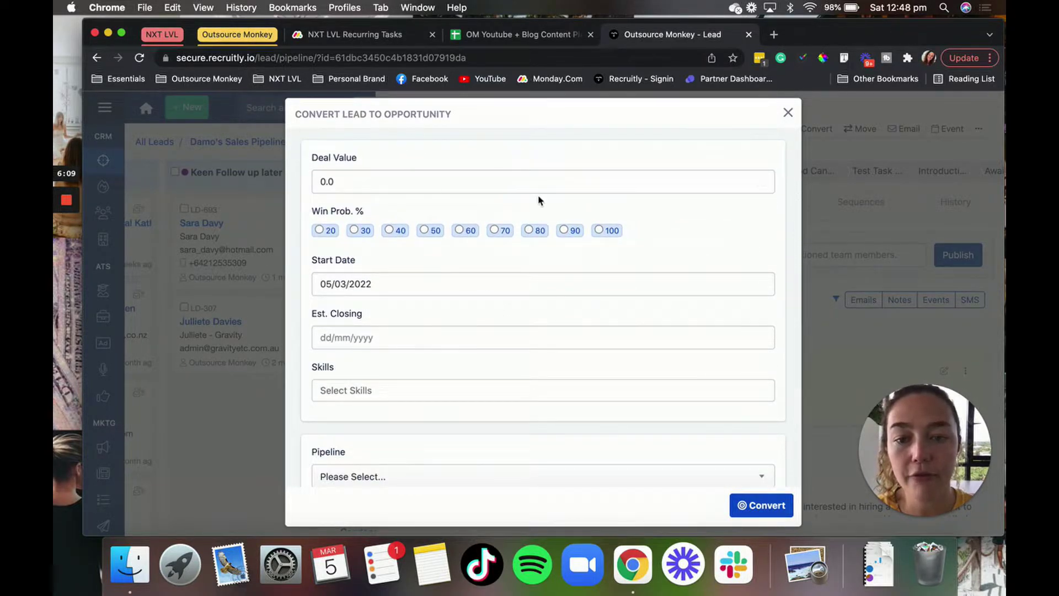
pyautogui.scroll(-5, 506, 342)
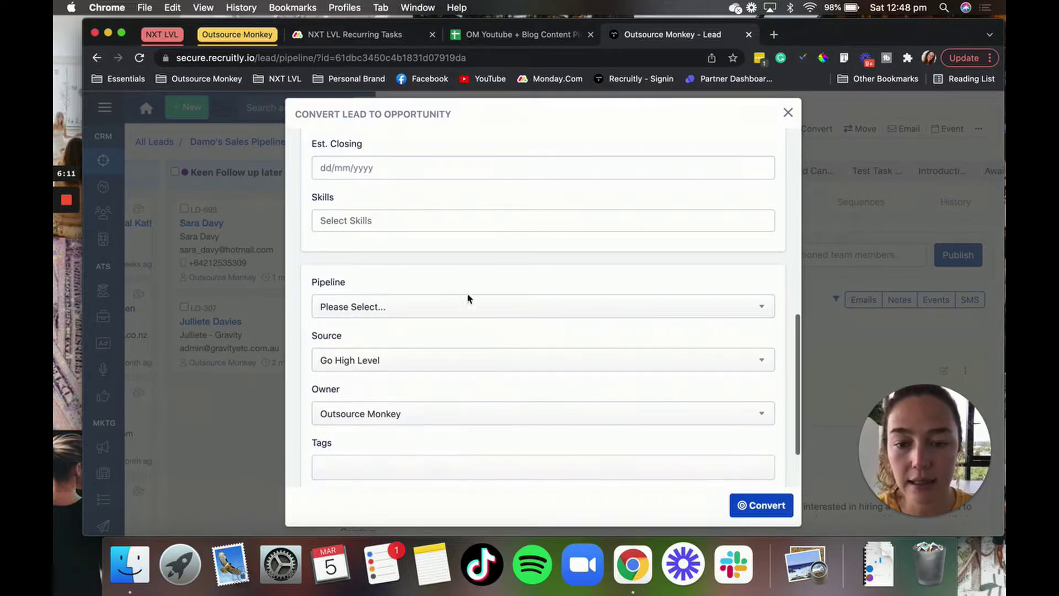
pyautogui.scroll(-1, 510, 387)
pyautogui.scroll(10, 511, 425)
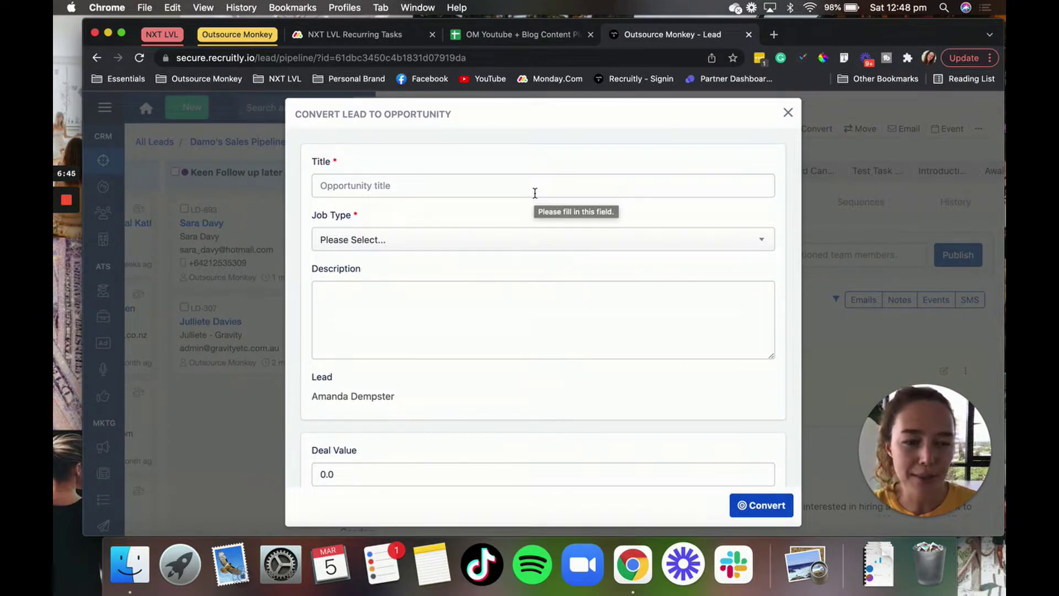
pyautogui.click(788, 113)
# - Cancel the lead conversion and open the Opportunities pipeline with the A$660.00 Test deal under Negotiating
pyautogui.click(789, 113)
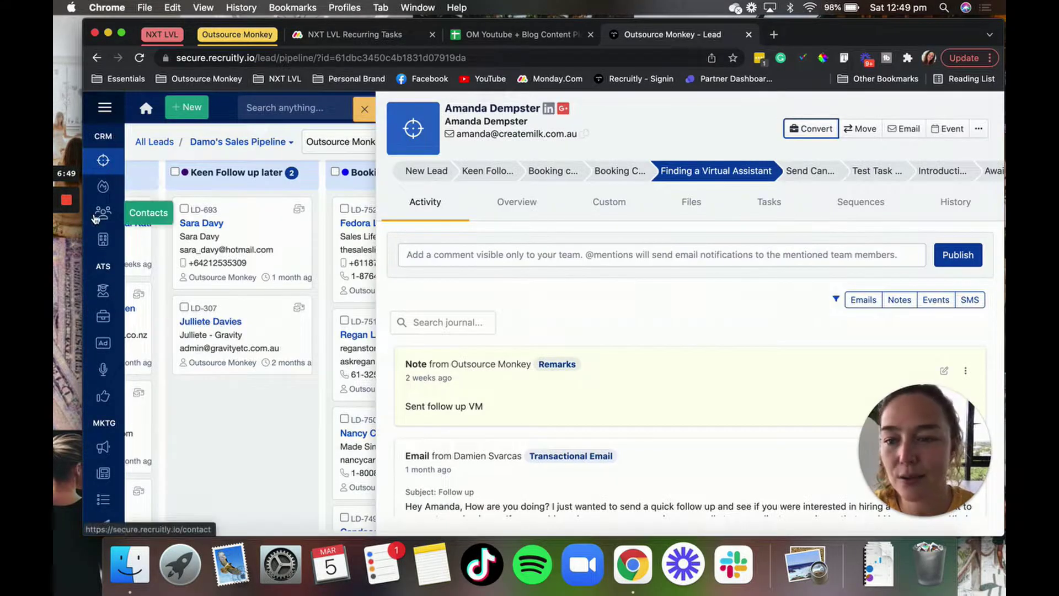
pyautogui.moveTo(102, 161)
pyautogui.click(158, 220)
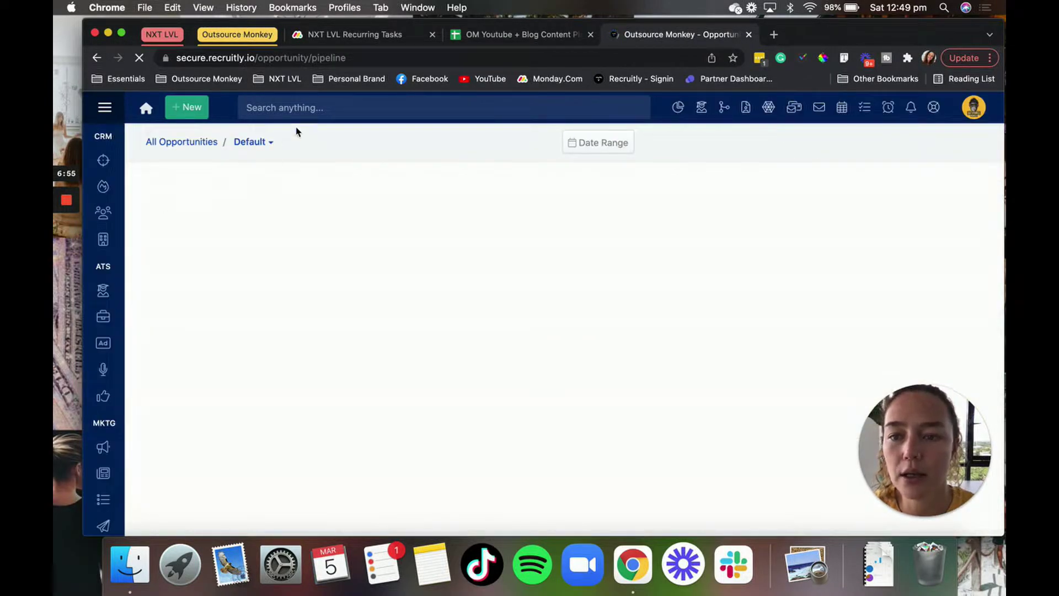
pyautogui.moveTo(103, 186)
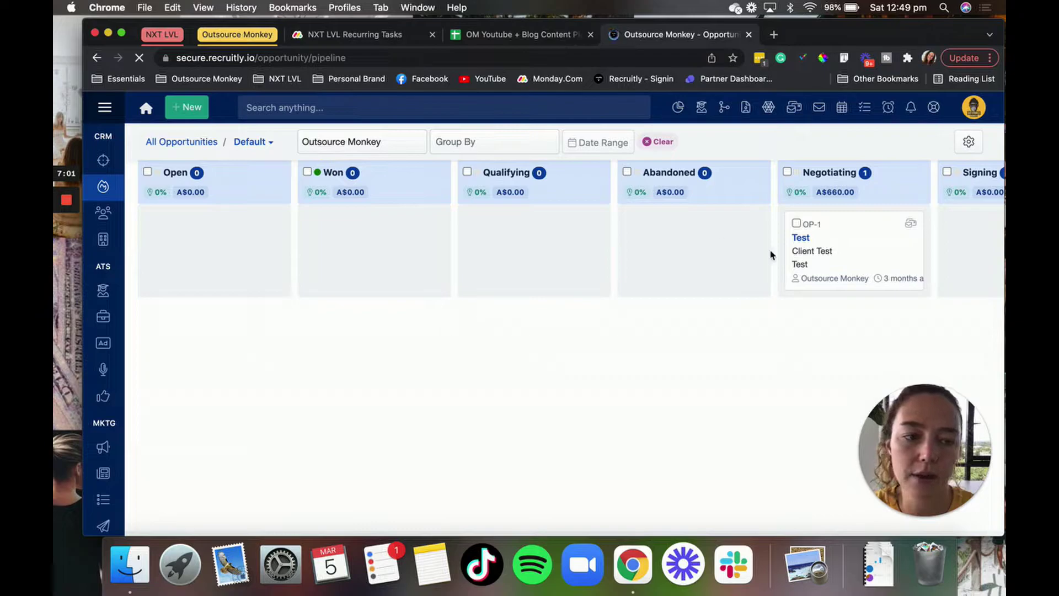
pyautogui.hscroll(5, 695, 346)
pyautogui.hscroll(-5, 695, 345)
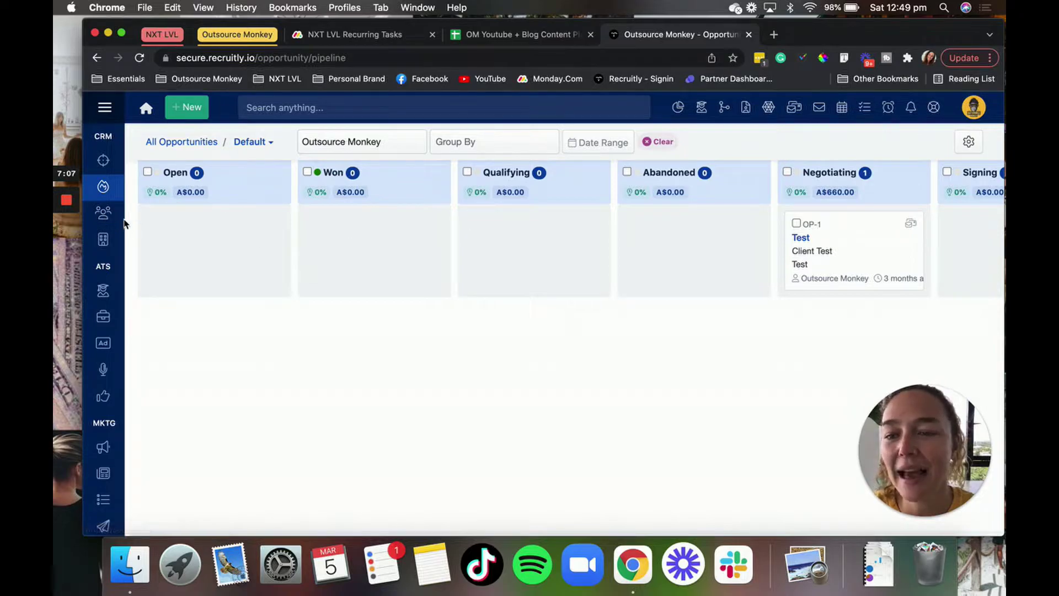
# - Open Contacts, listing CT-119 down to CT-1 with the newest contact's record shown
pyautogui.click(100, 215)
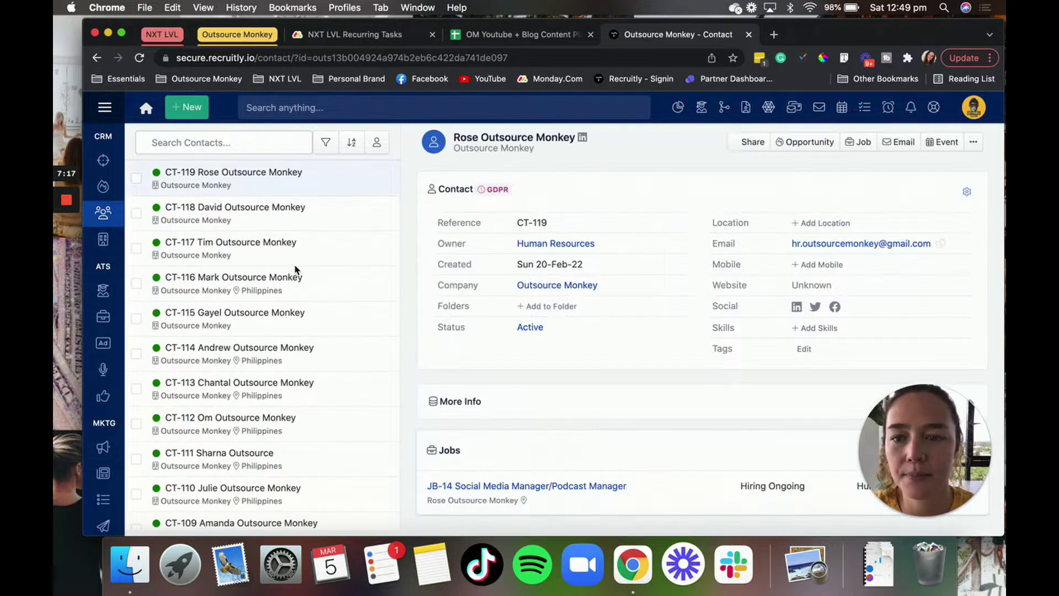
pyautogui.scroll(-3, 296, 270)
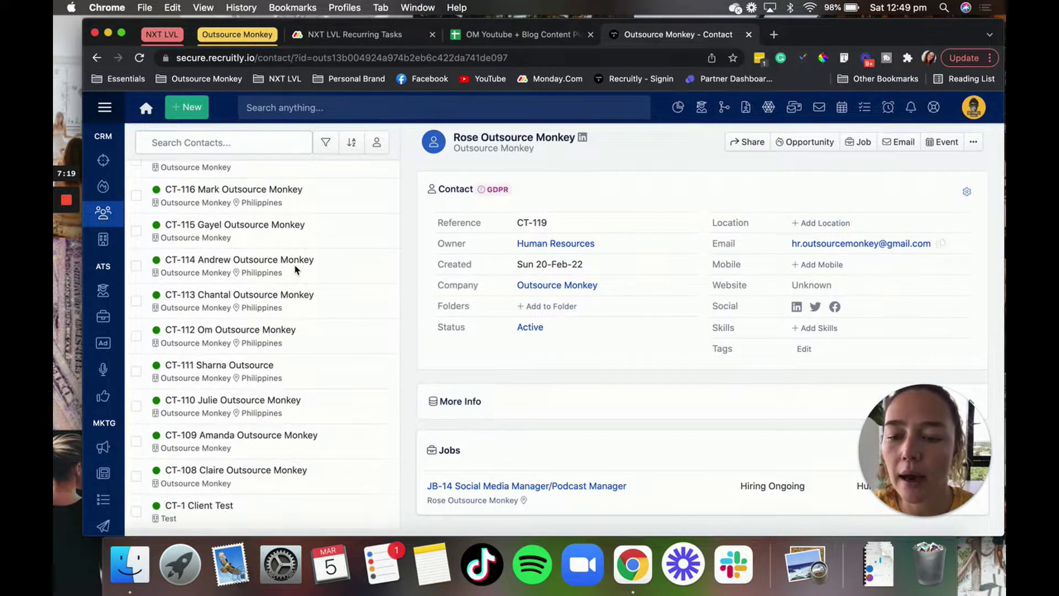
pyautogui.scroll(3, 297, 270)
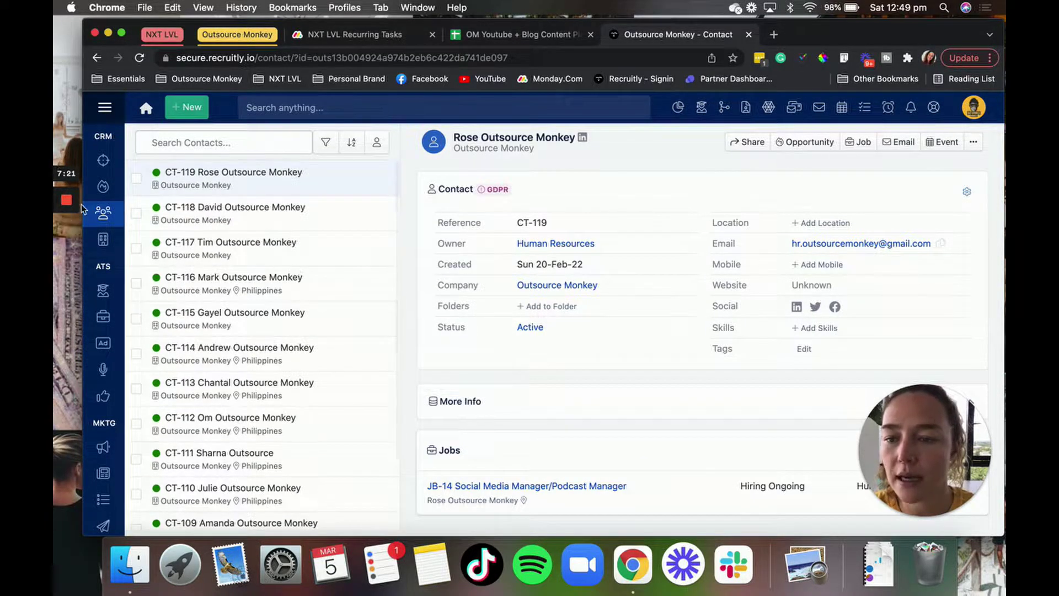
# - Open Companies and scroll through CY-107 Outsource Monkey's stats, contacts, jobs and interviews, then back up
pyautogui.click(102, 239)
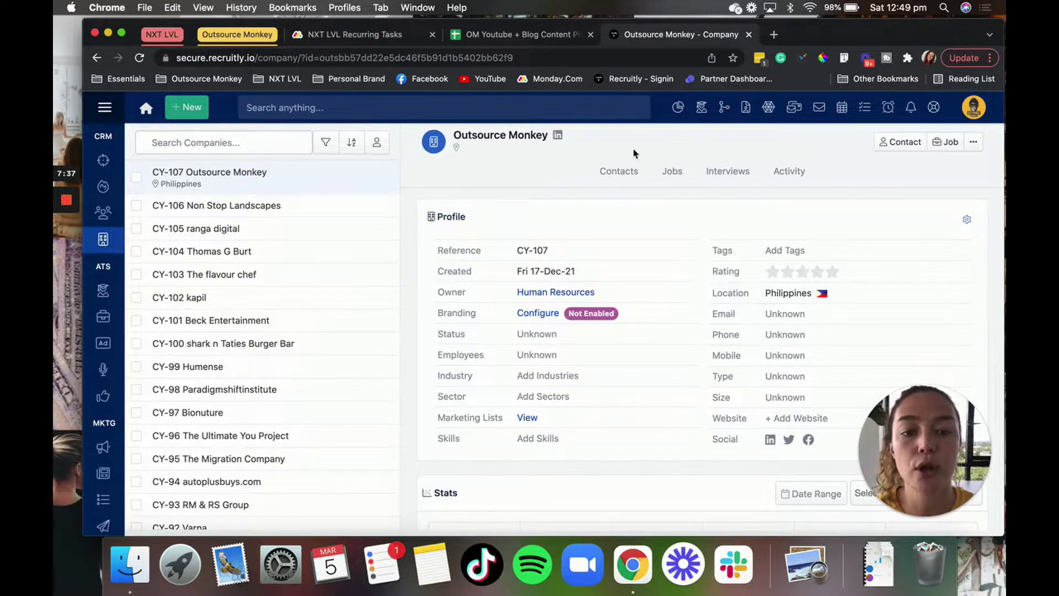
pyautogui.scroll(-5, 678, 400)
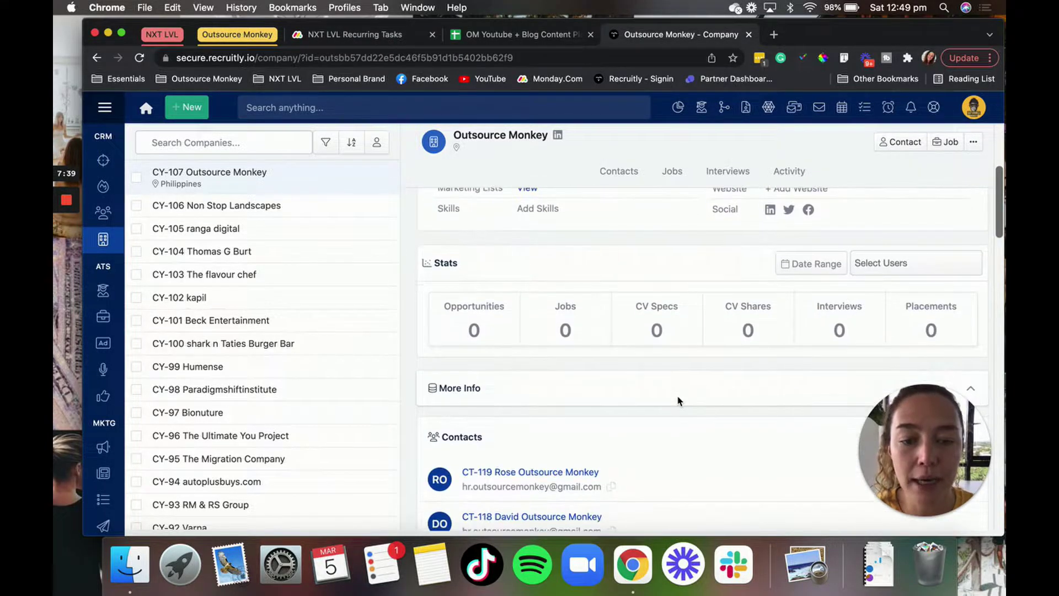
pyautogui.scroll(-1, 679, 400)
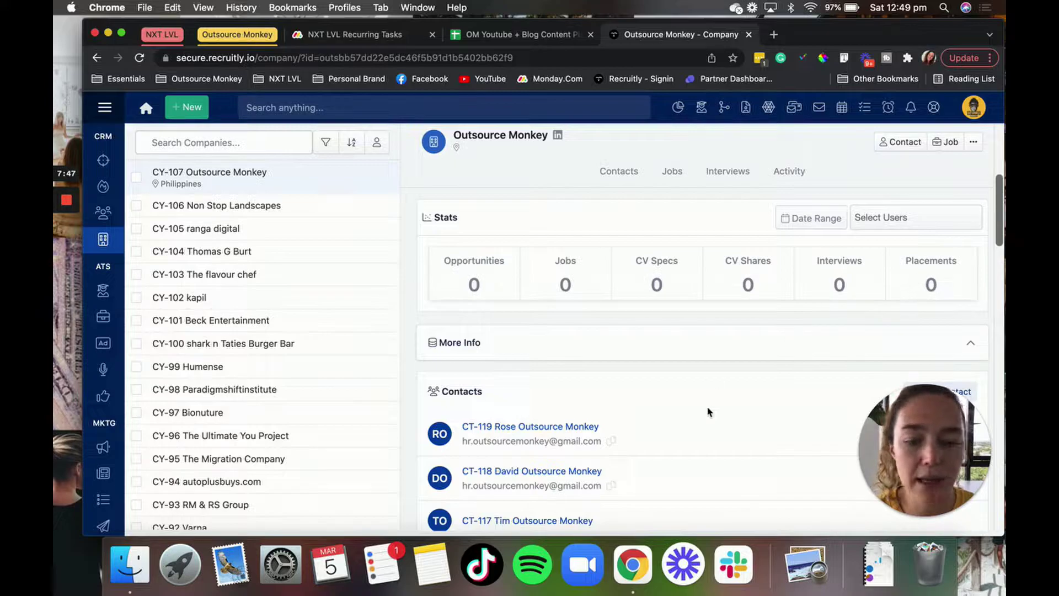
pyautogui.scroll(-5, 708, 412)
pyautogui.scroll(-10, 709, 411)
pyautogui.scroll(4, 709, 411)
pyautogui.scroll(4, 708, 412)
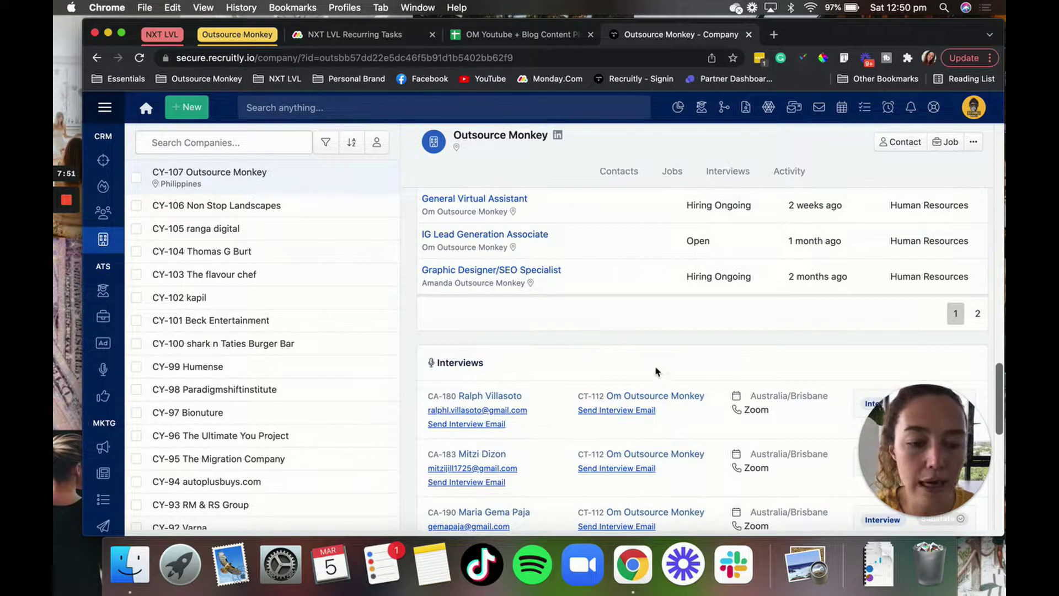
pyautogui.scroll(3, 656, 371)
pyautogui.scroll(-4, 656, 371)
pyautogui.scroll(10, 657, 371)
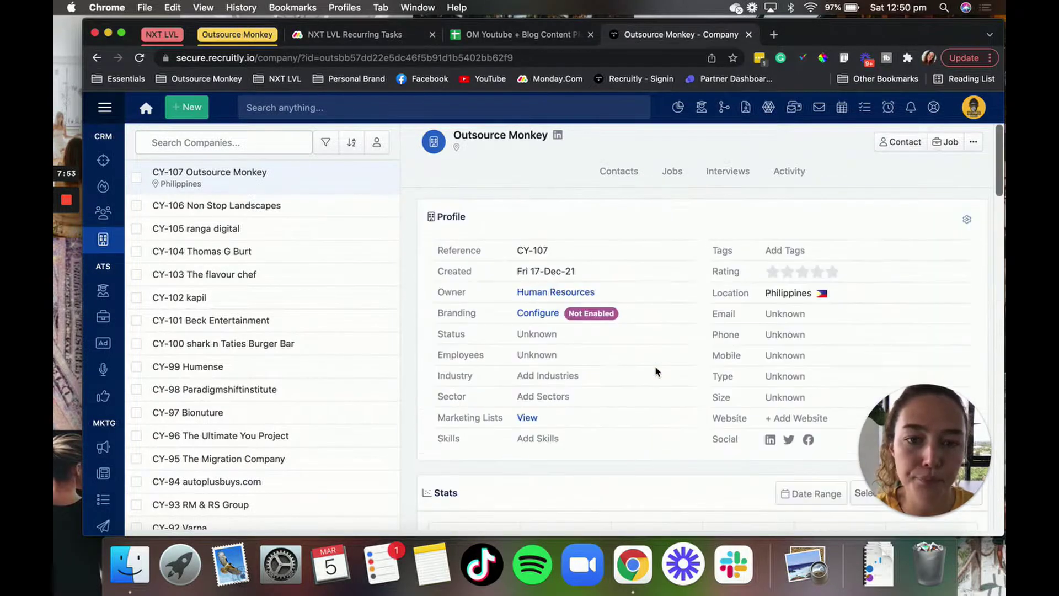
pyautogui.scroll(-10, 656, 371)
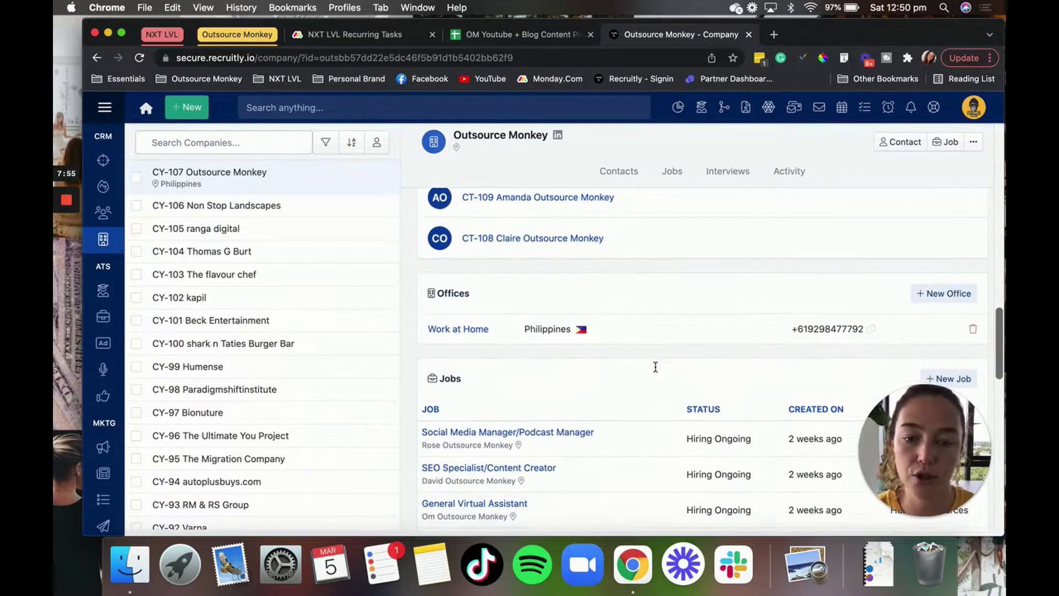
pyautogui.scroll(-8, 541, 396)
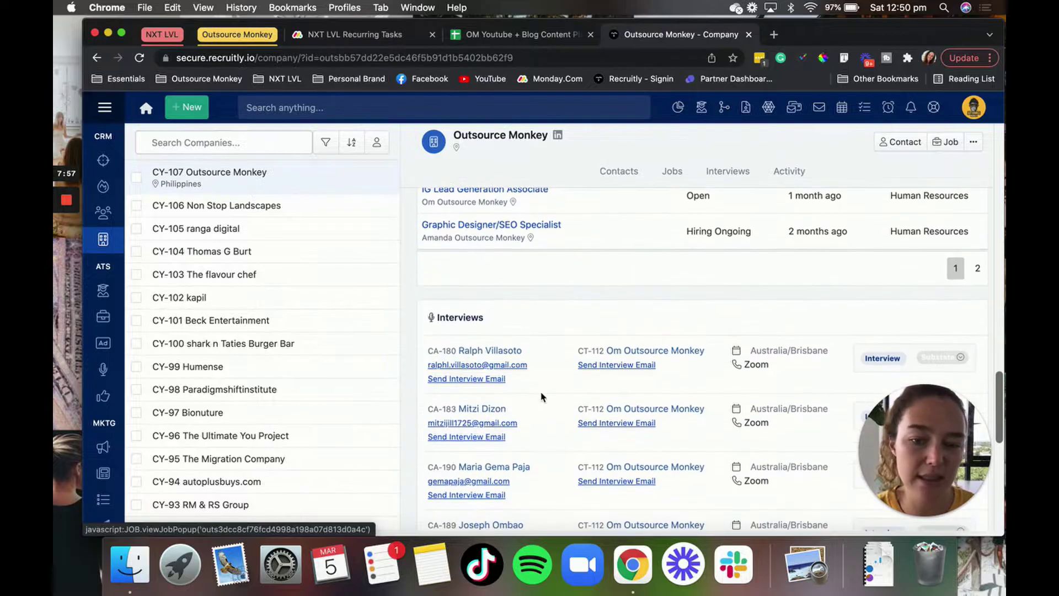
pyautogui.scroll(-2, 542, 395)
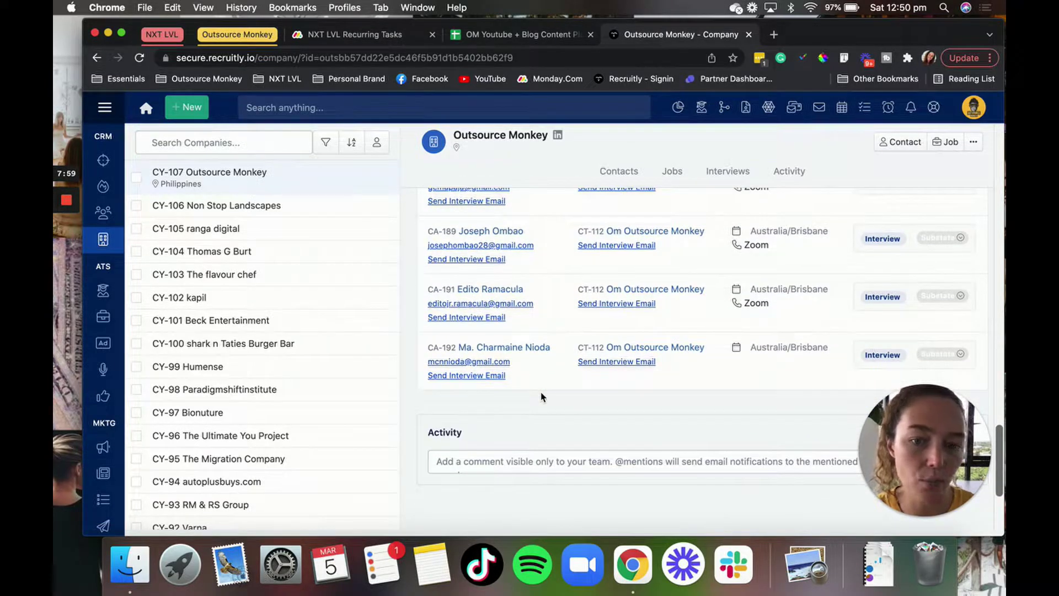
pyautogui.scroll(20, 541, 396)
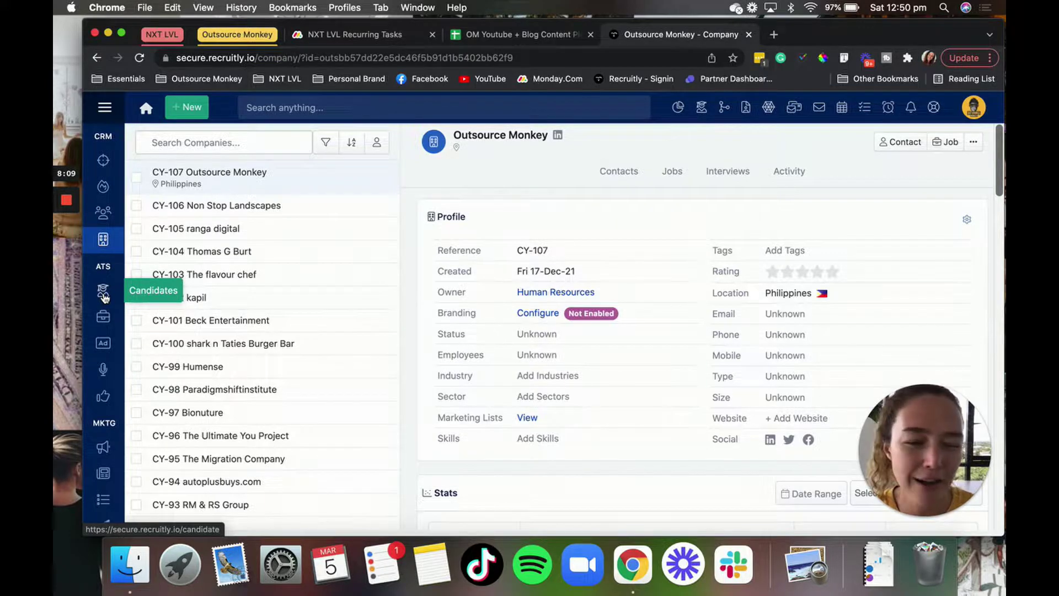
# - Open the Candidates list, showing CA-193 downward
pyautogui.click(103, 292)
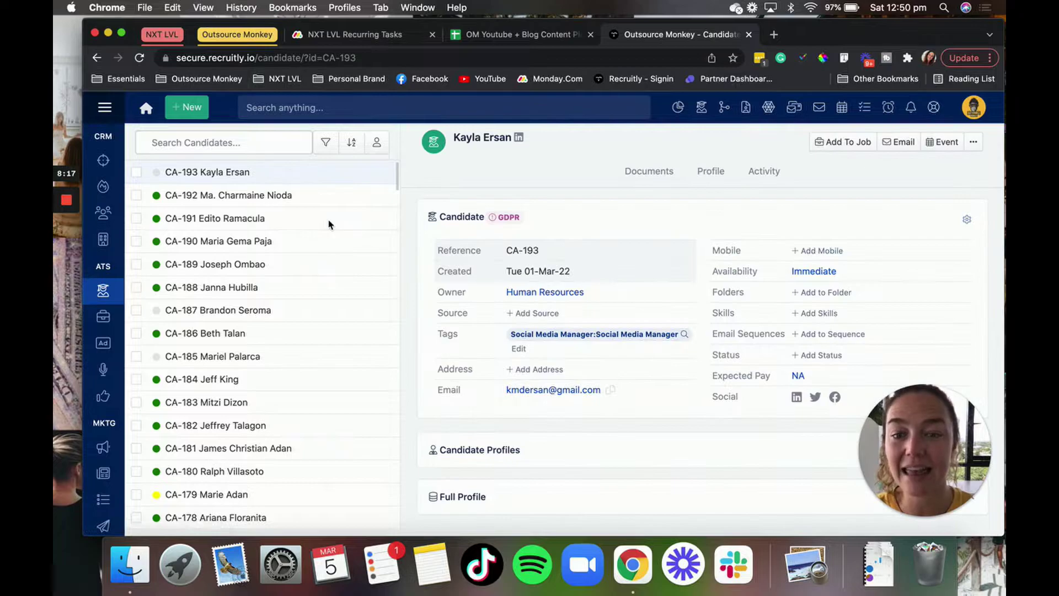
pyautogui.scroll(-20, 334, 365)
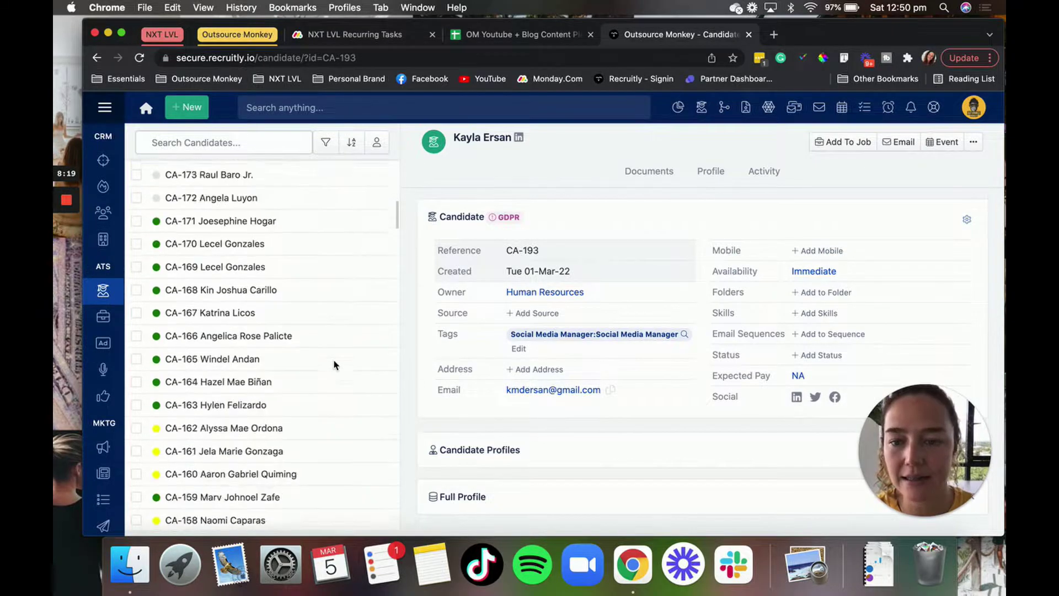
pyautogui.scroll(20, 334, 364)
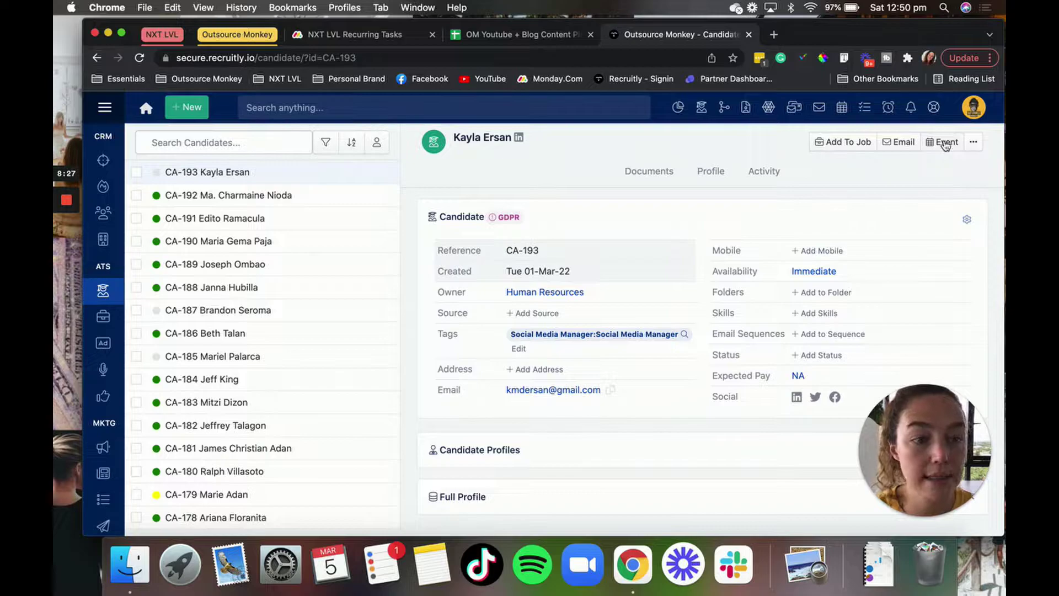
# - Open and then close the actions menu for candidate CA-193, leaving its profile details
pyautogui.click(975, 143)
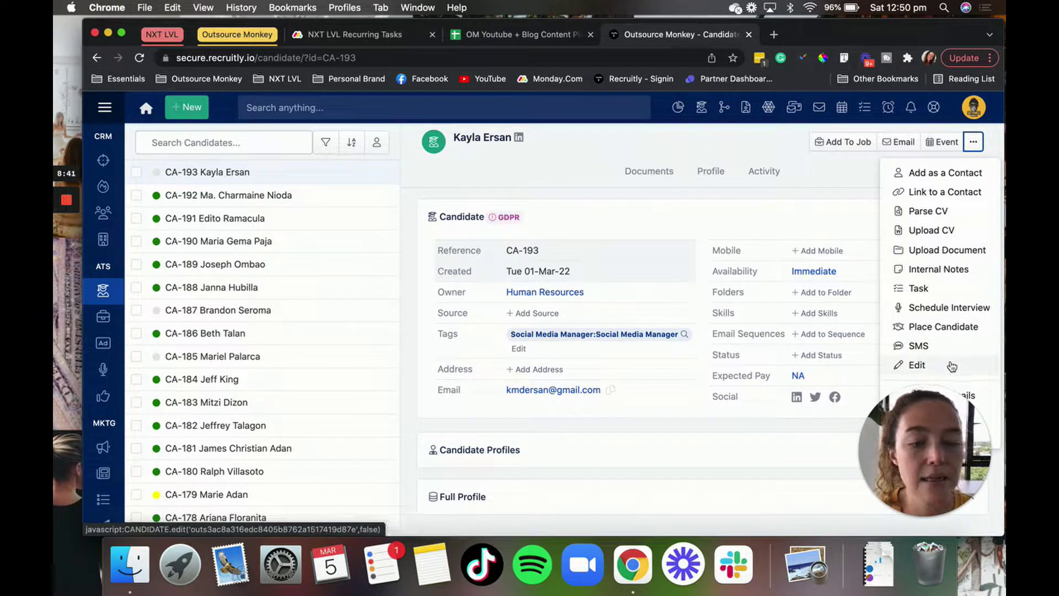
pyautogui.moveTo(919, 436); pyautogui.dragTo(800, 434)
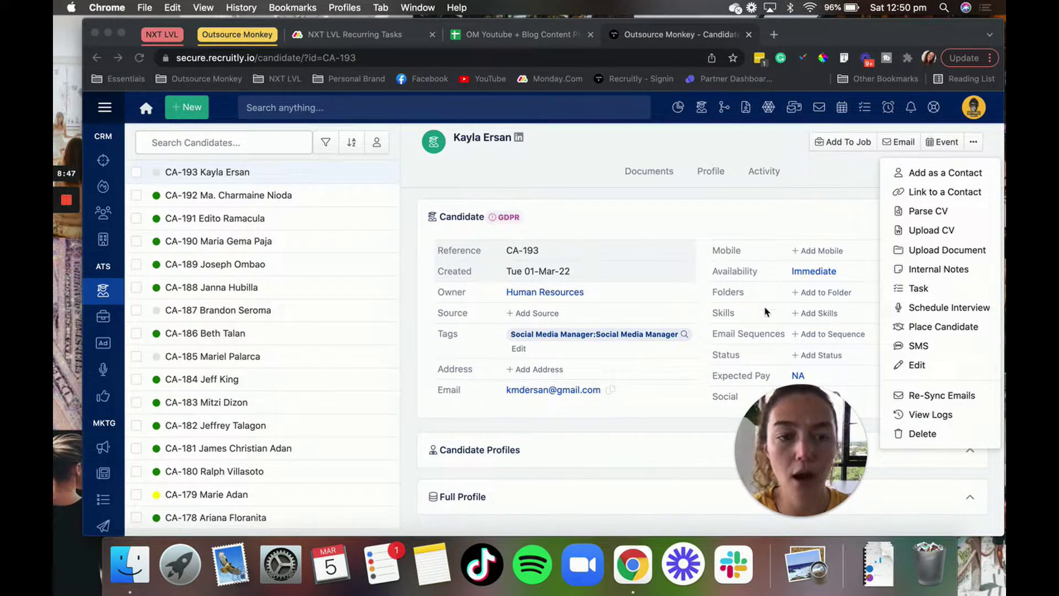
pyautogui.click(809, 167)
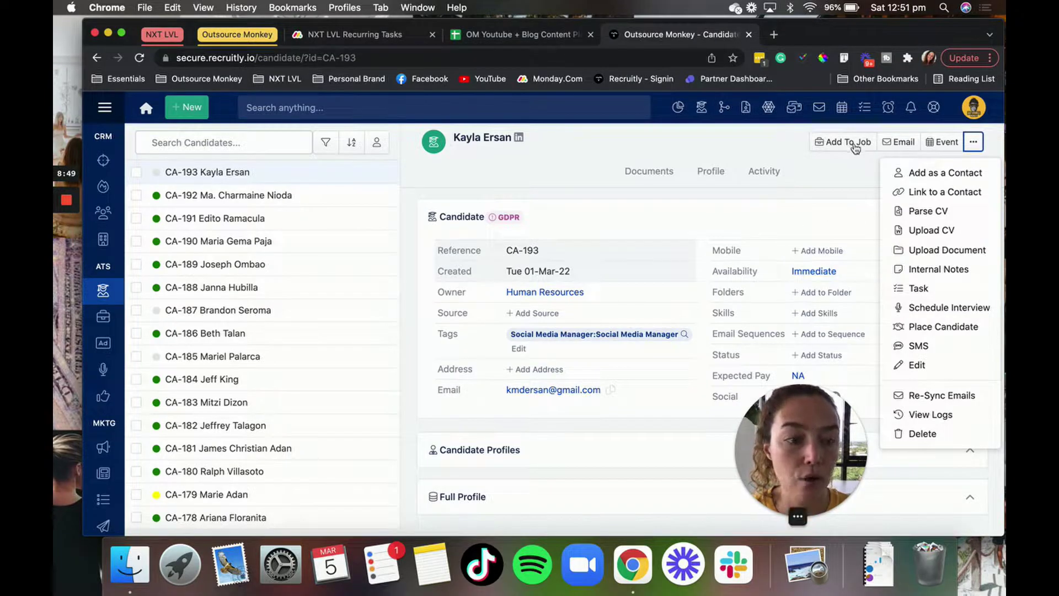
pyautogui.click(844, 182)
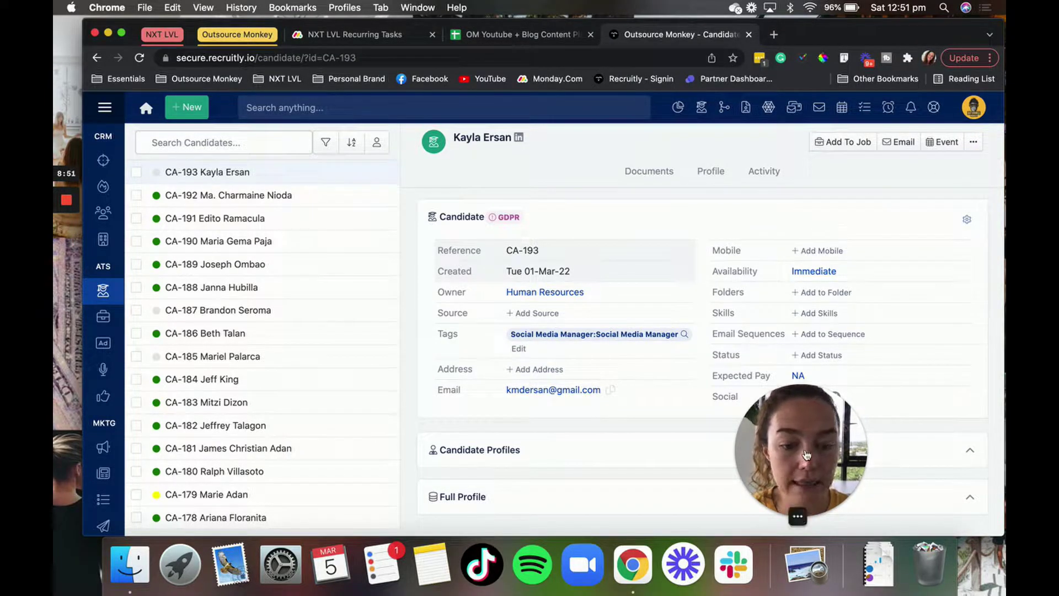
pyautogui.moveTo(806, 454); pyautogui.dragTo(931, 455)
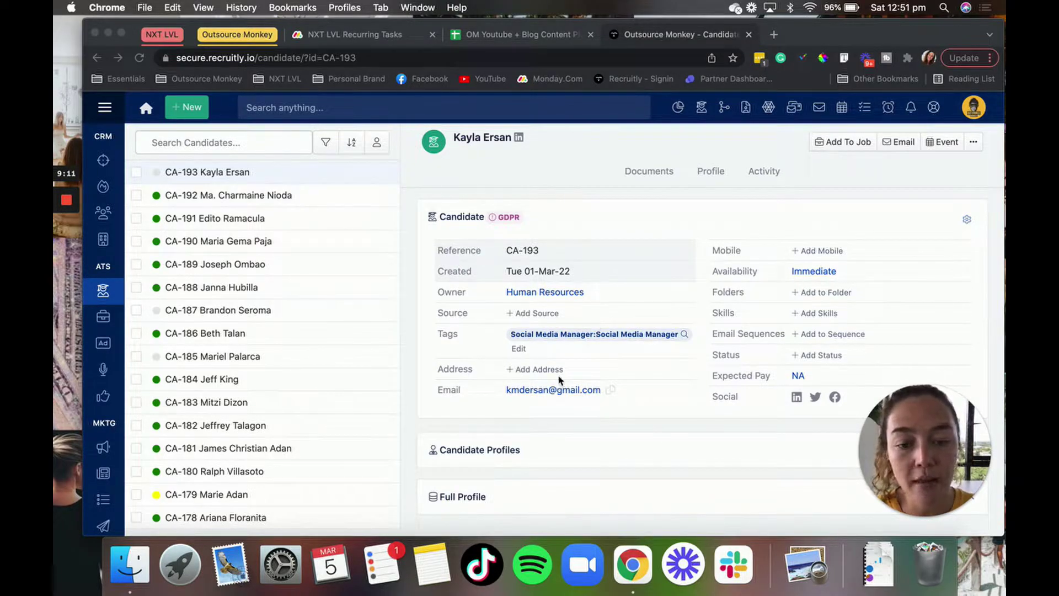
pyautogui.scroll(-8, 690, 431)
pyautogui.scroll(-1, 689, 431)
pyautogui.scroll(10, 690, 431)
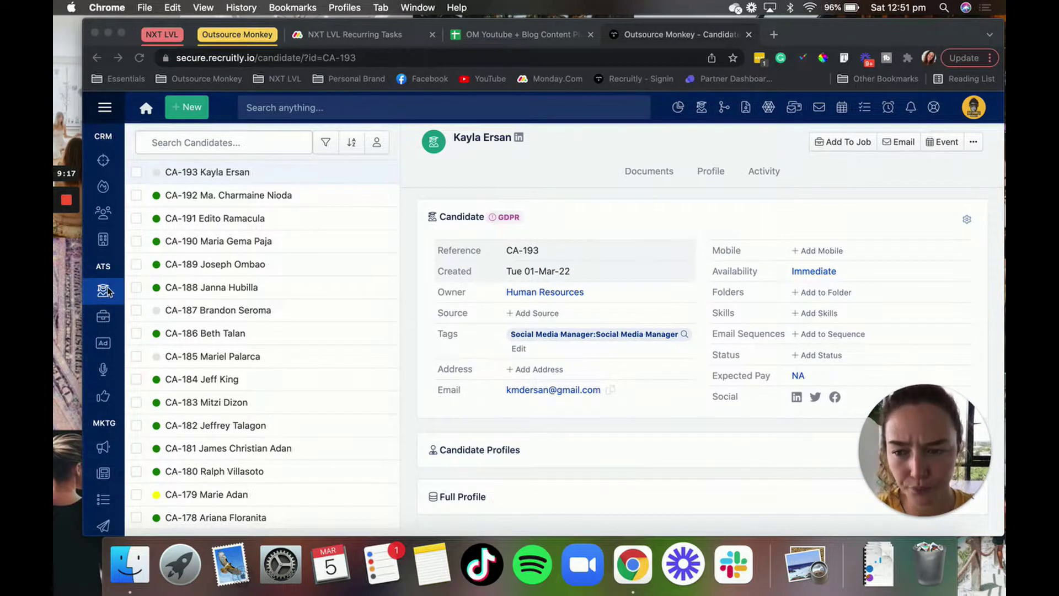
# - Open Jobs and review JB-14 Social Media Manager/Podcast Manager, marked Hiring Ongoing
pyautogui.click(102, 320)
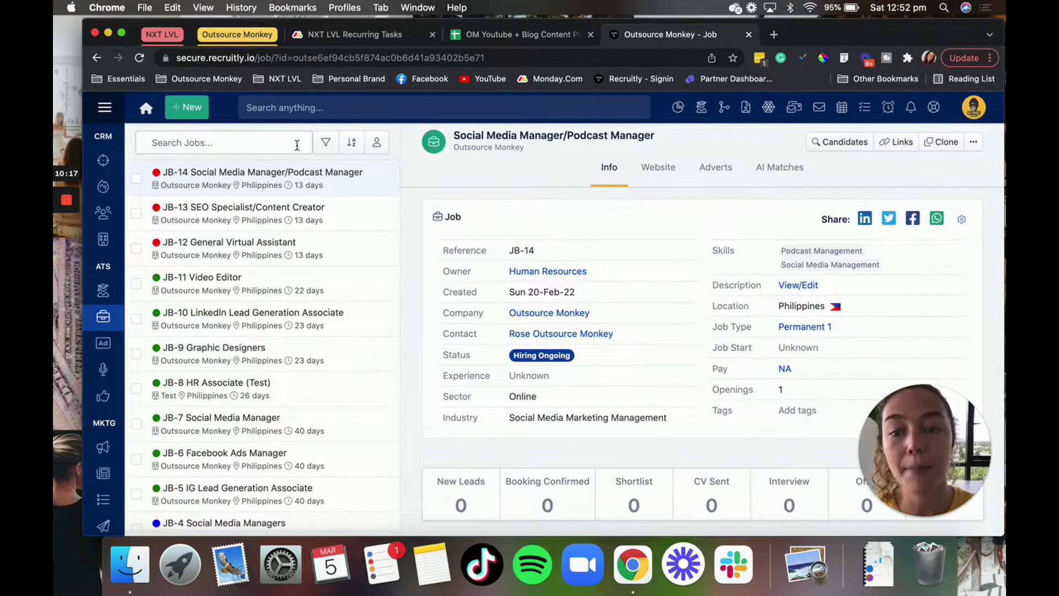
pyautogui.scroll(-3, 310, 399)
pyautogui.scroll(3, 310, 399)
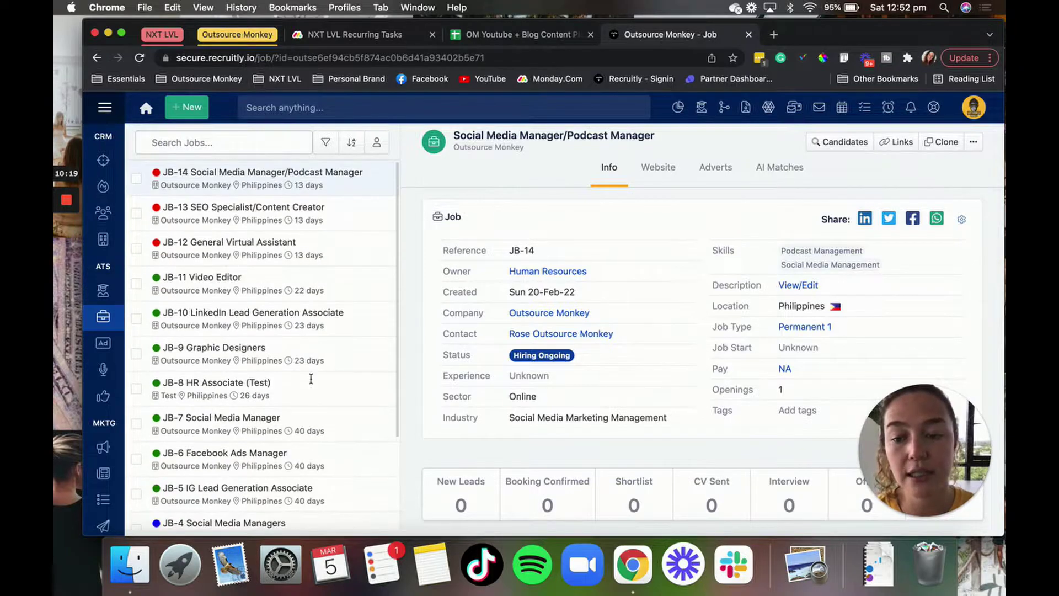
pyautogui.scroll(1, 428, 353)
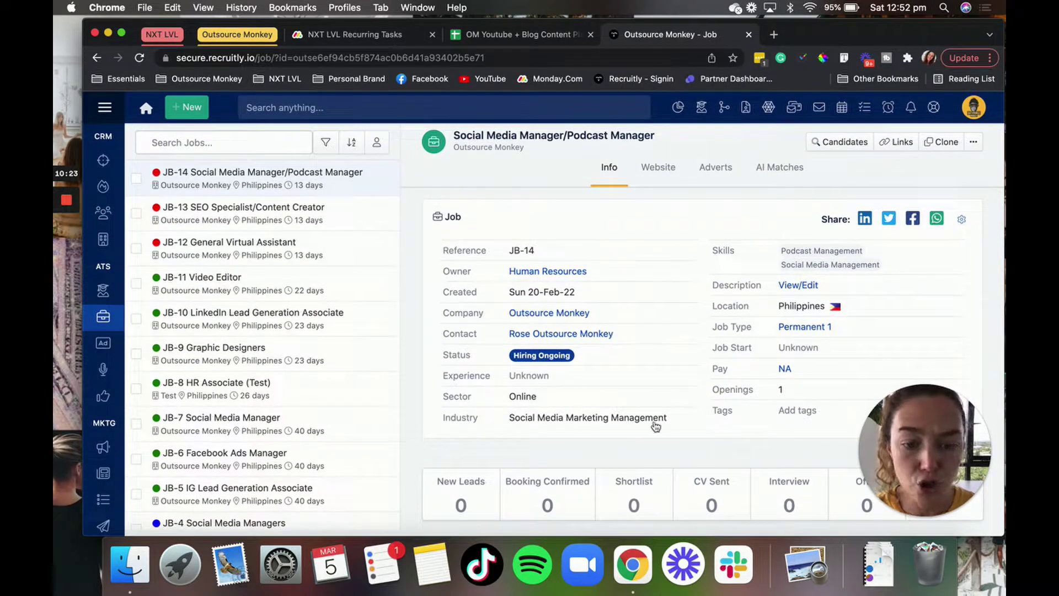
pyautogui.scroll(-5, 657, 420)
pyautogui.scroll(5, 655, 426)
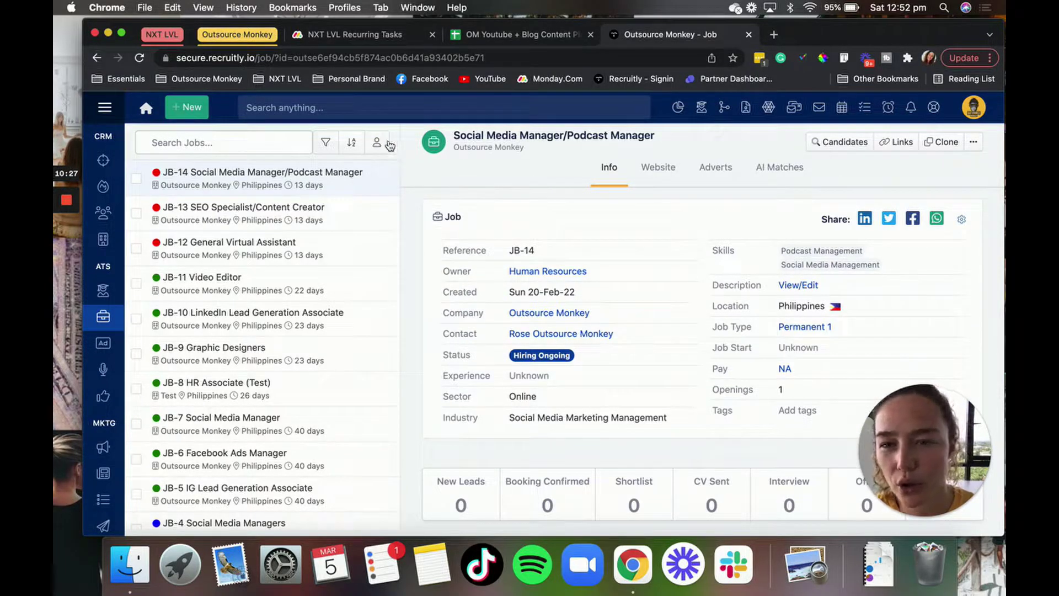
# - Bring up an empty New Job form via New > Job > Manual Input
pyautogui.click(188, 107)
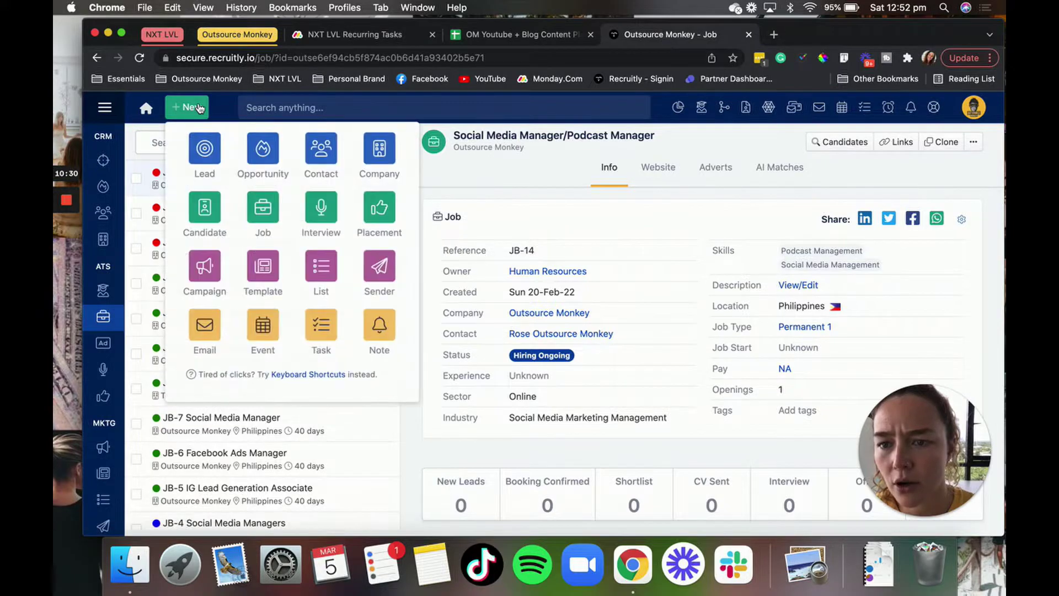
pyautogui.click(270, 212)
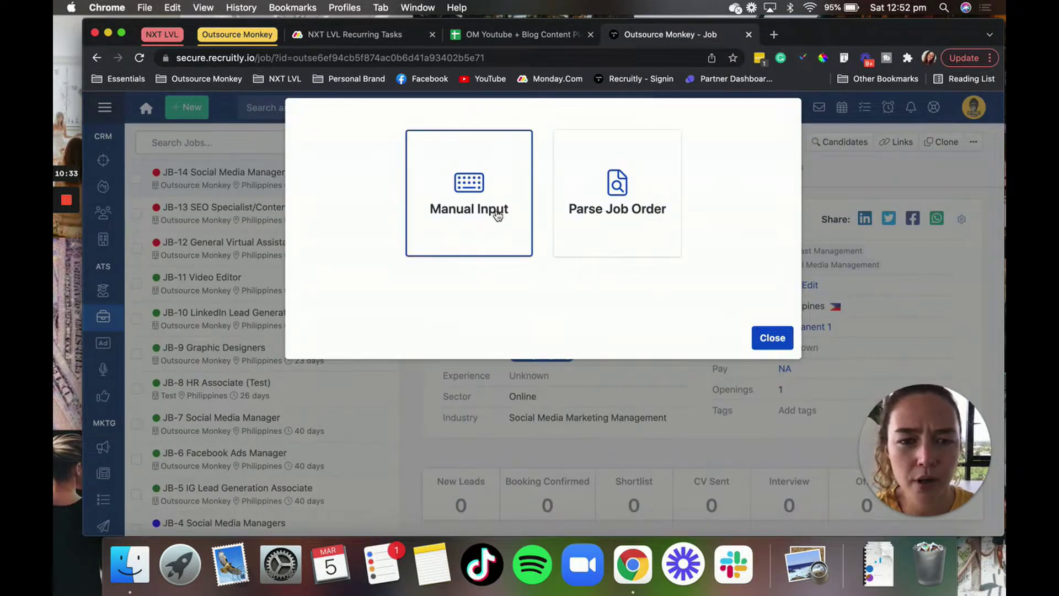
pyautogui.click(497, 216)
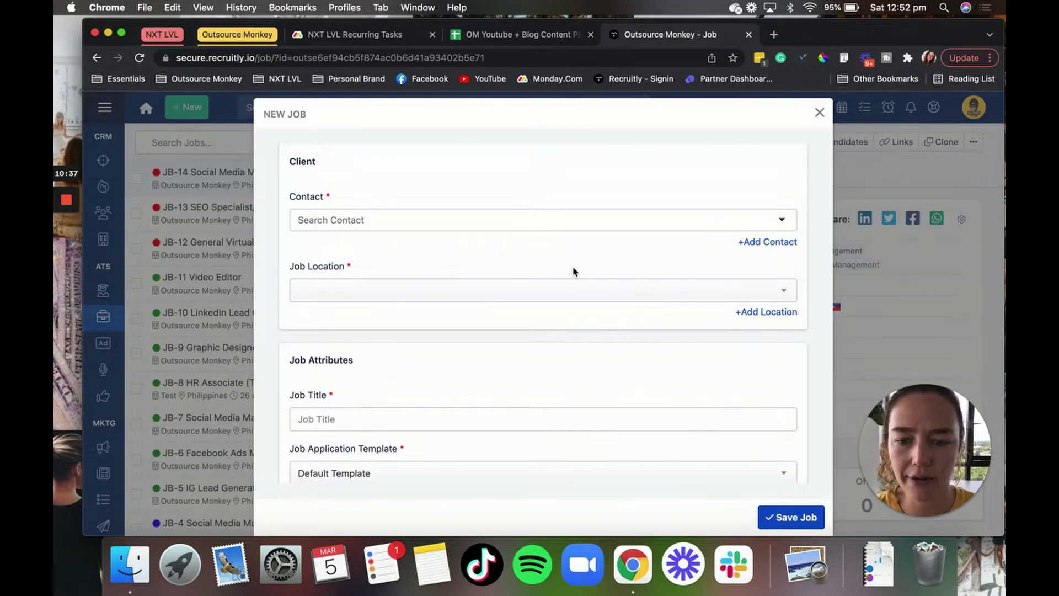
pyautogui.scroll(-3, 574, 271)
pyautogui.scroll(3, 574, 271)
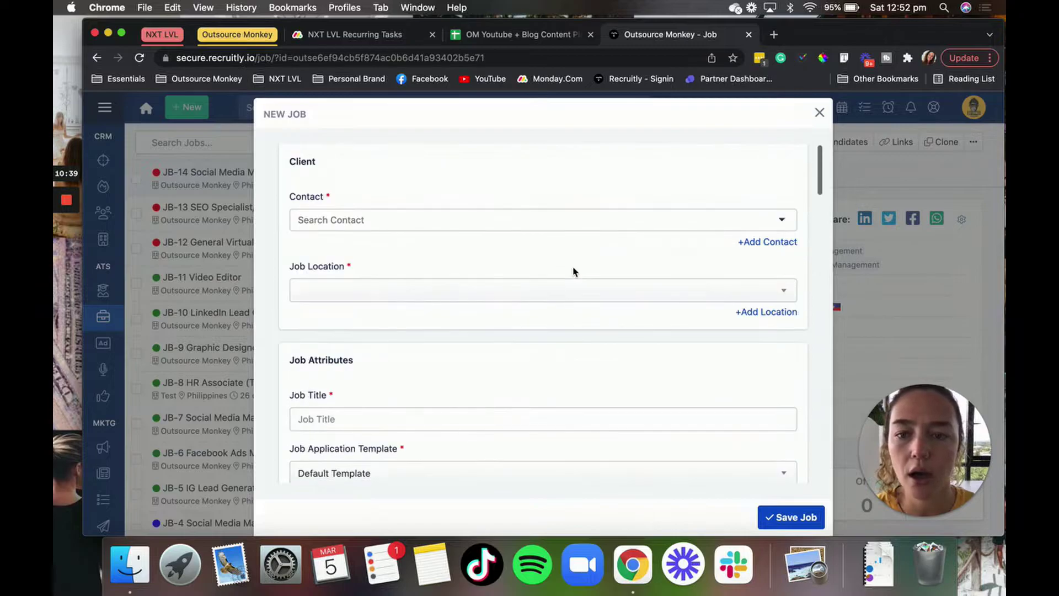
# - Select the client Search Contact field and scroll through the Job Attributes and Description fields
pyautogui.click(379, 220)
pyautogui.scroll(-2, 551, 262)
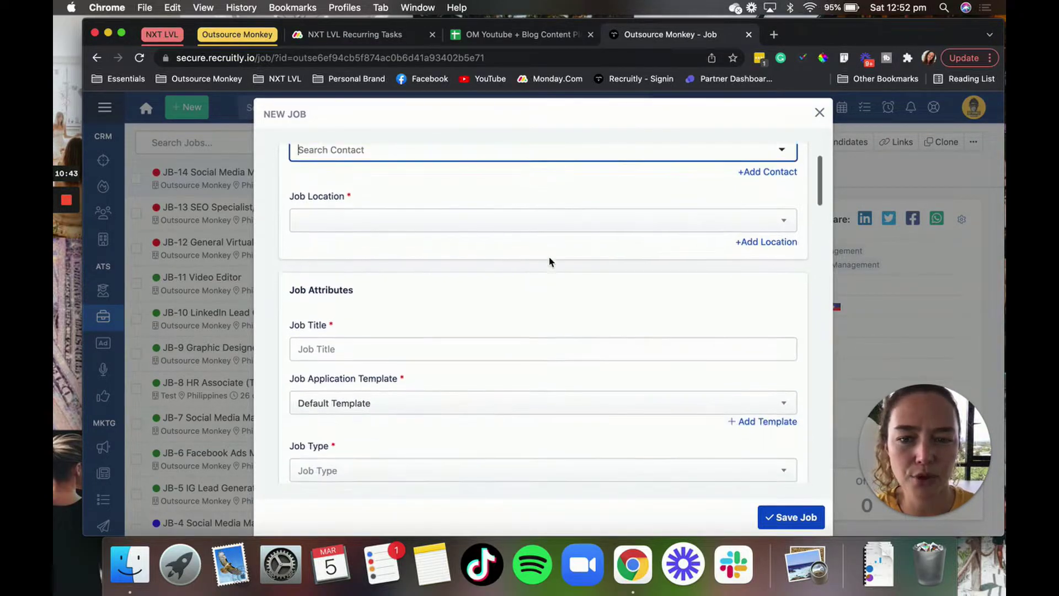
pyautogui.scroll(-2, 587, 355)
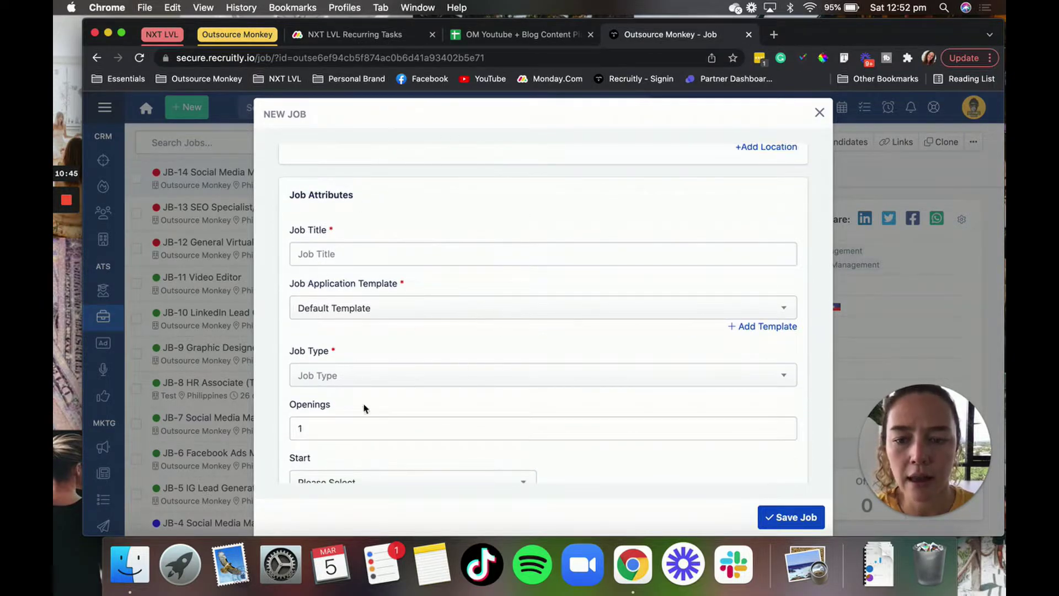
pyautogui.scroll(-3, 513, 390)
pyautogui.scroll(2, 514, 391)
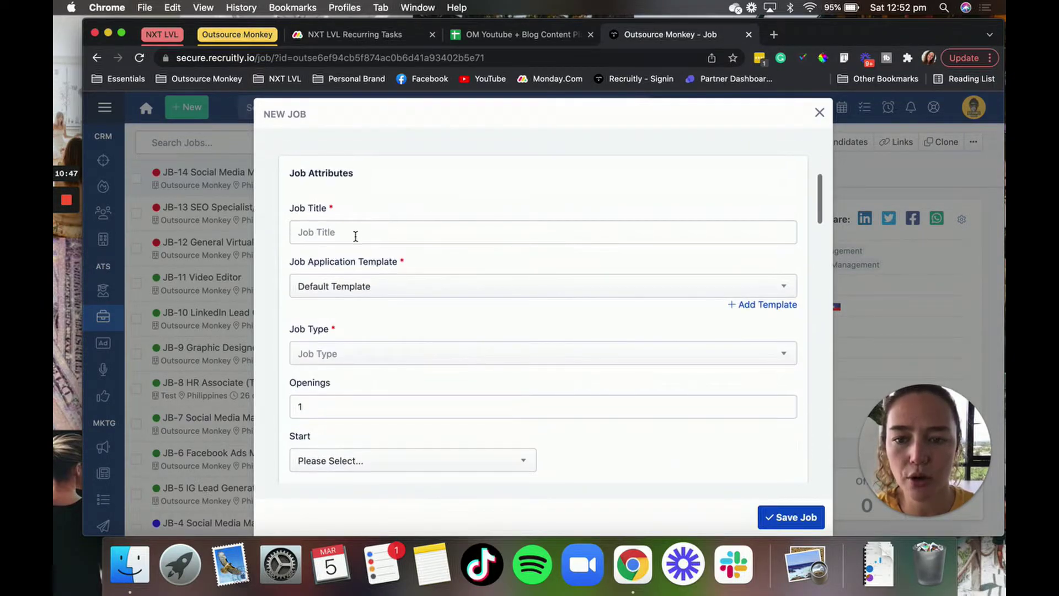
pyautogui.scroll(-1, 458, 315)
pyautogui.scroll(-3, 458, 315)
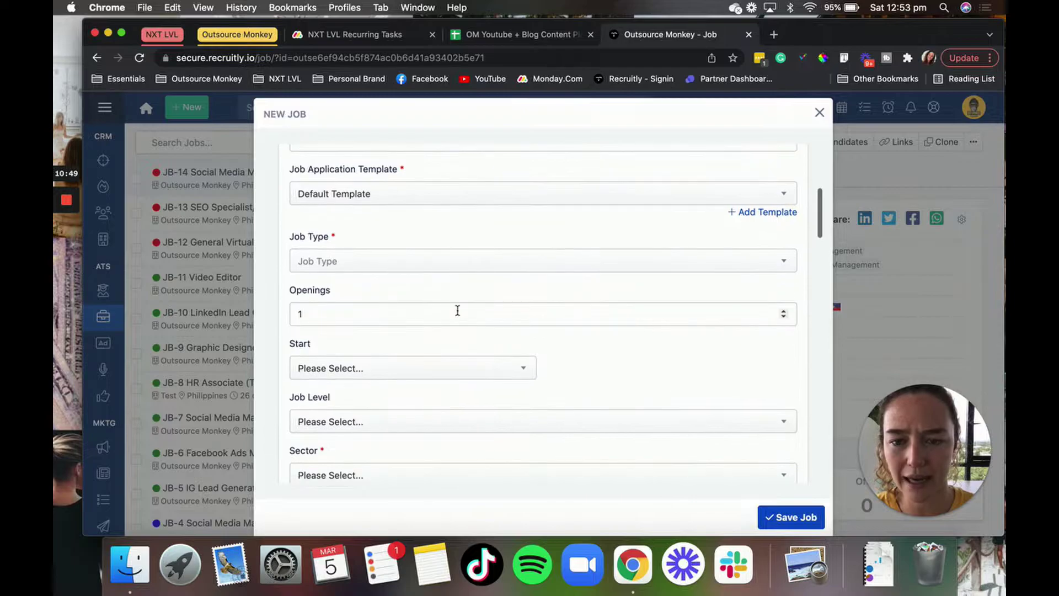
pyautogui.scroll(-3, 548, 382)
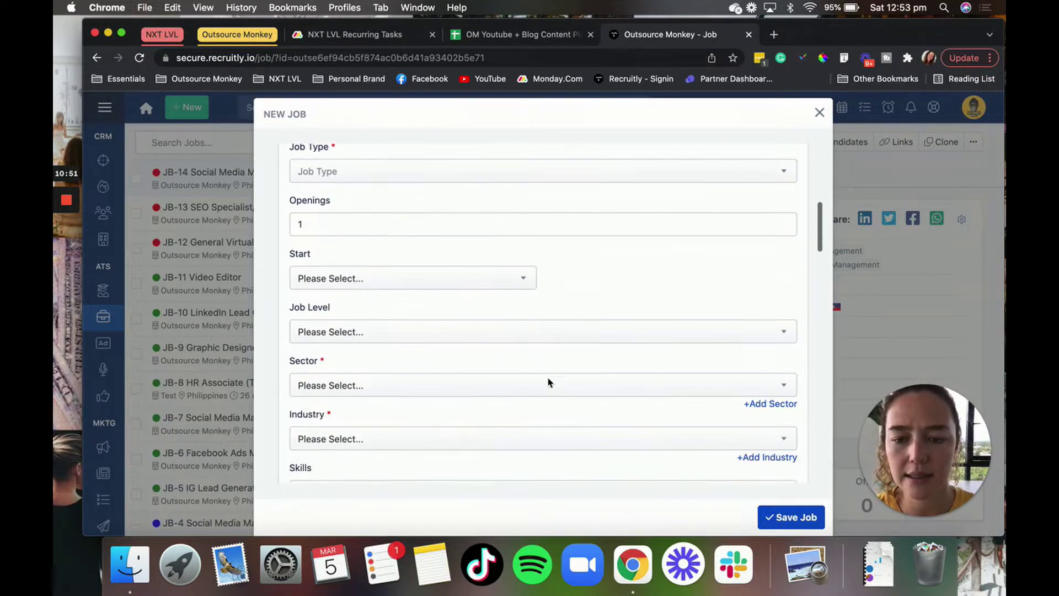
pyautogui.scroll(-3, 567, 383)
pyautogui.scroll(-10, 649, 345)
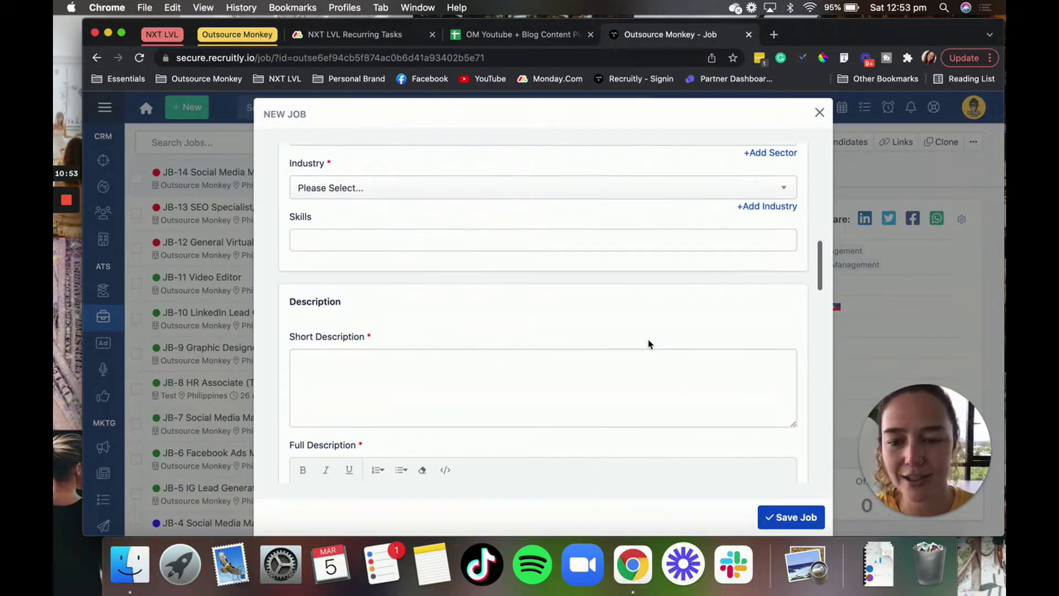
pyautogui.scroll(-2, 648, 339)
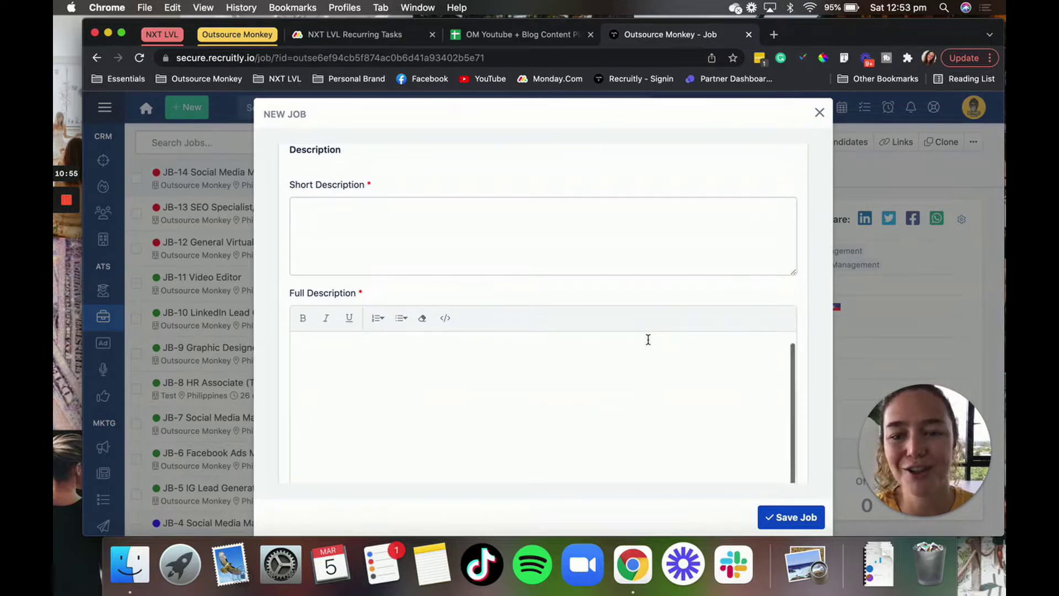
pyautogui.scroll(15, 649, 339)
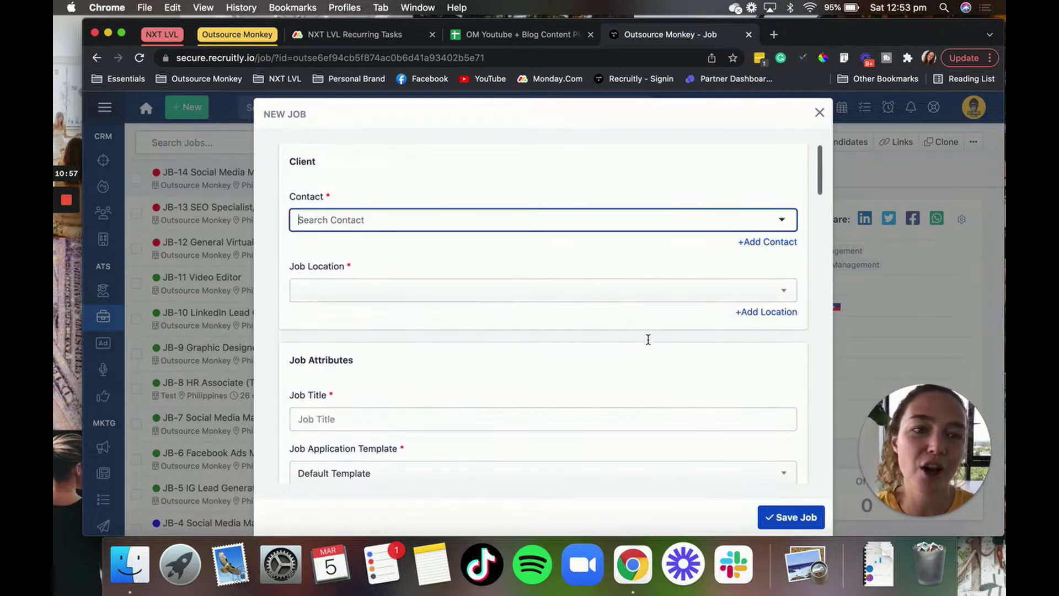
# - Discard the New Job form and show the job's Website content with banner and descriptions
pyautogui.click(819, 114)
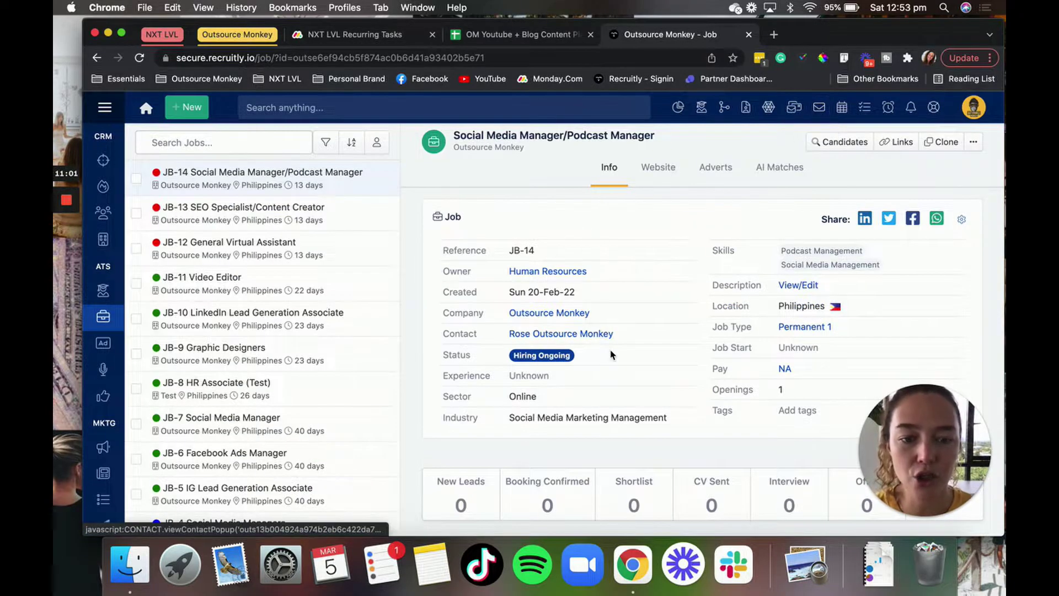
pyautogui.scroll(-4, 611, 353)
pyautogui.scroll(5, 610, 350)
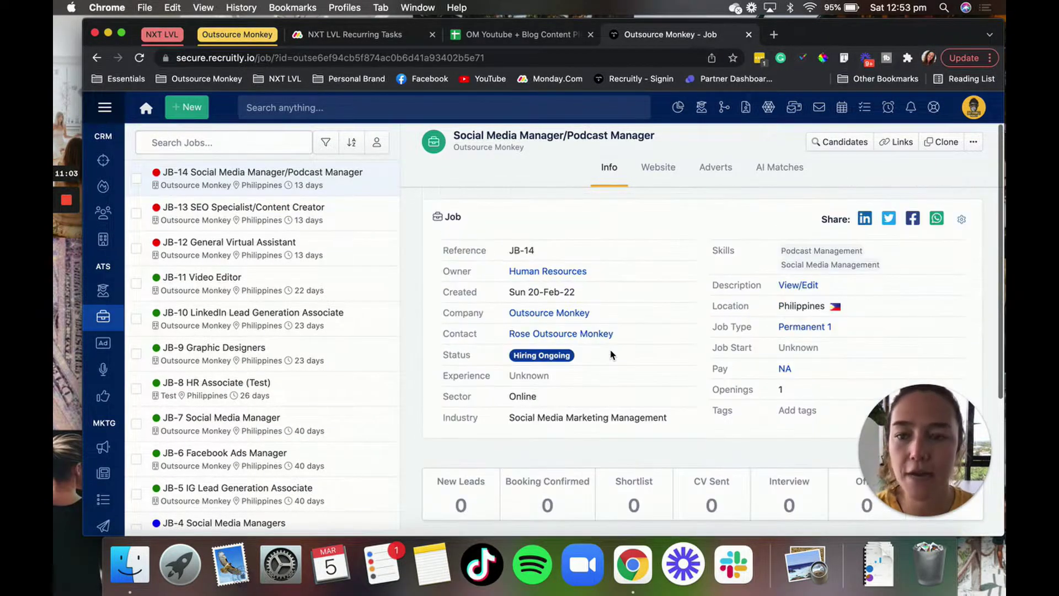
pyautogui.click(673, 175)
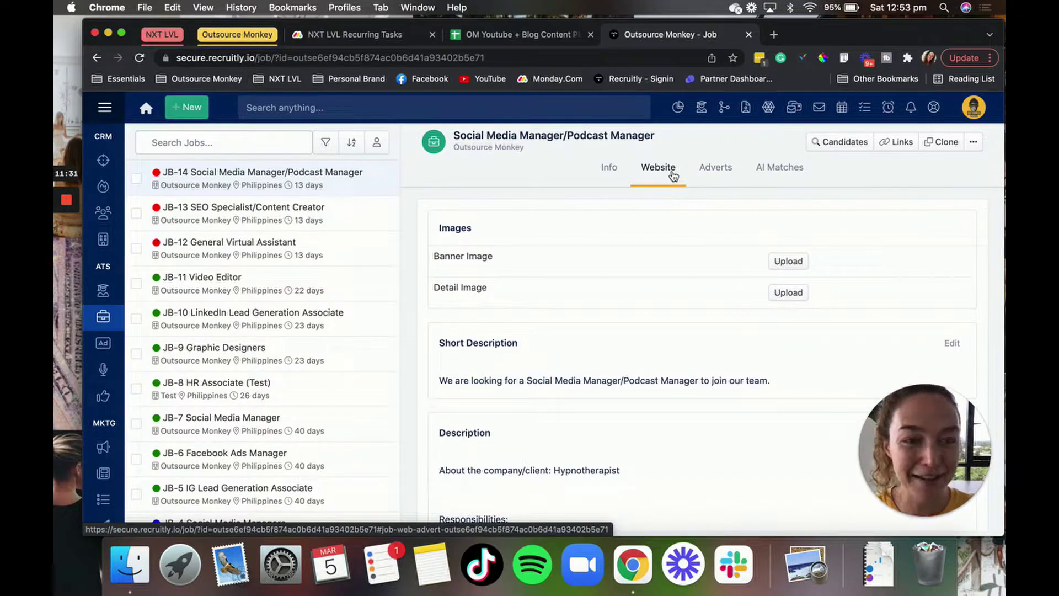
# - Copy the job's Direct Link URL from Links and load it in a new browser tab
pyautogui.click(903, 142)
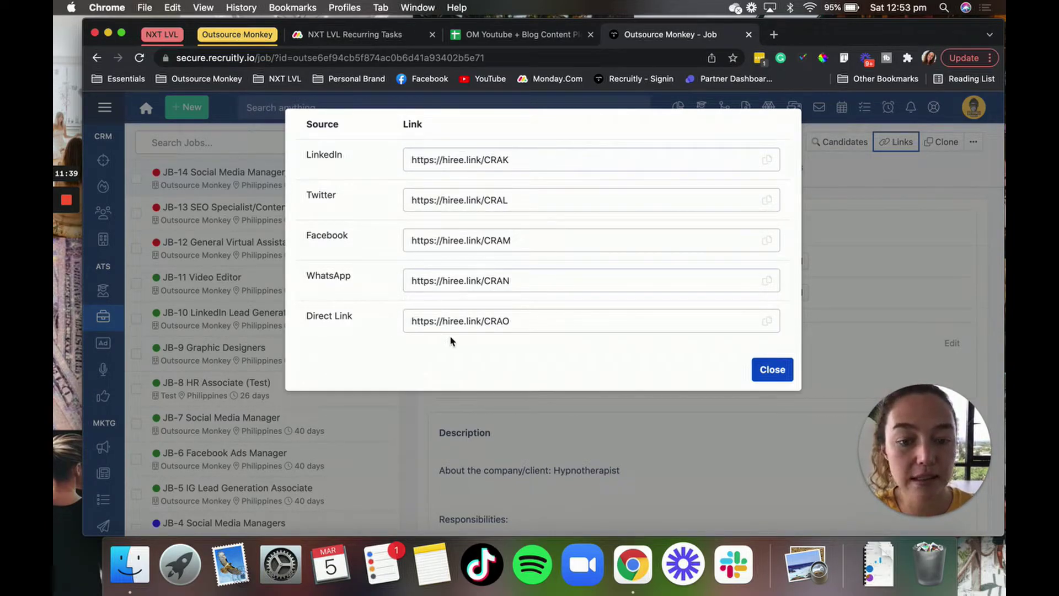
pyautogui.click(513, 321)
pyautogui.press('super+c')
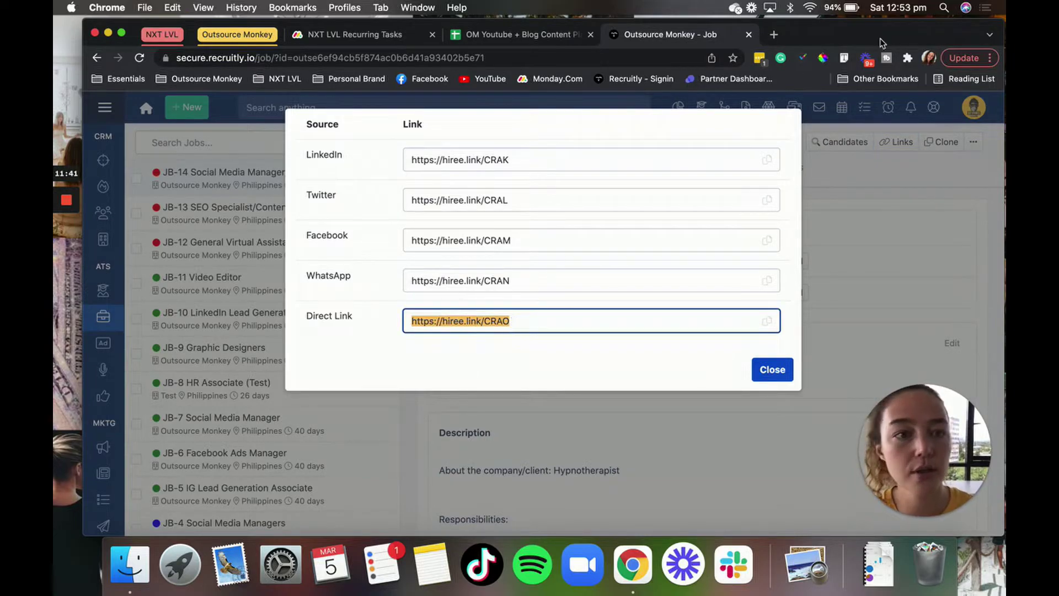
pyautogui.click(773, 35)
pyautogui.press('super+v')
pyautogui.press('Return')
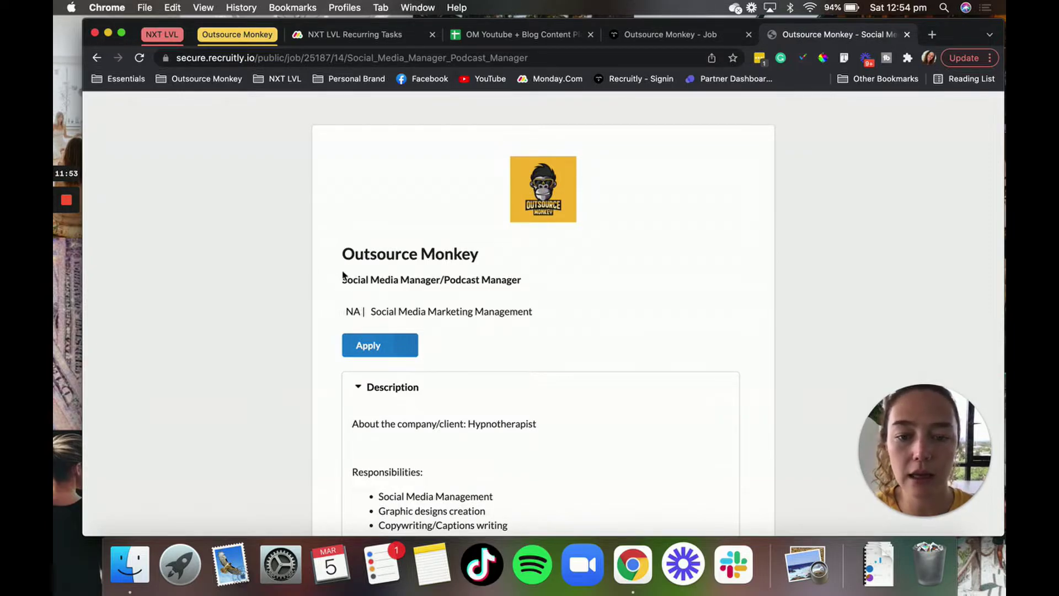
# - Scroll through the public Social Media Manager/Podcast Manager listing
pyautogui.moveTo(343, 282); pyautogui.dragTo(536, 282)
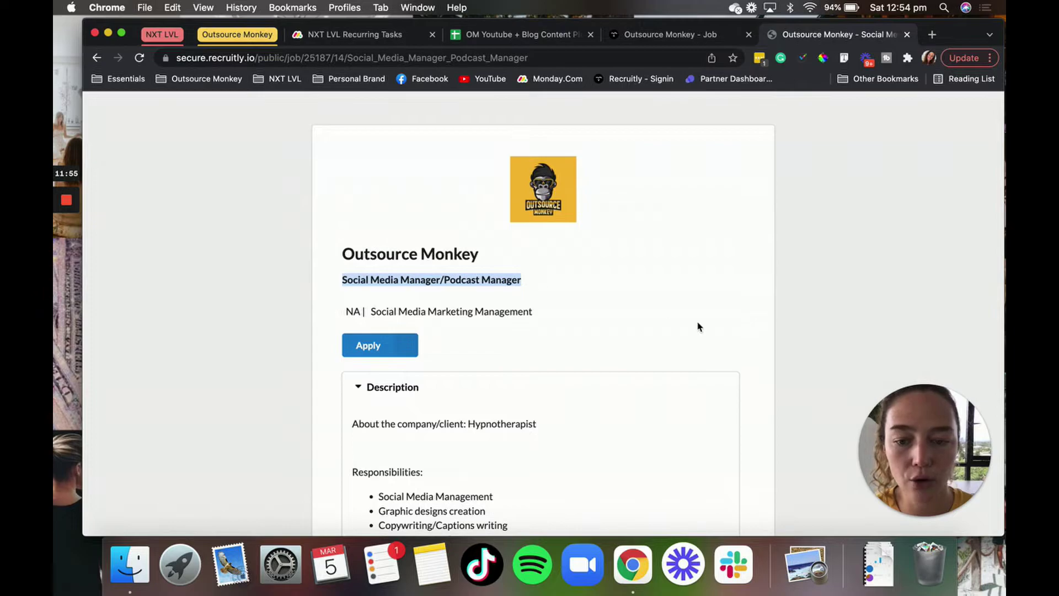
pyautogui.scroll(-6, 697, 326)
pyautogui.scroll(-8, 697, 326)
pyautogui.scroll(14, 698, 326)
# - Expand the Application form and review its name, CV, email and phone fields
pyautogui.click(368, 347)
pyautogui.scroll(-5, 618, 397)
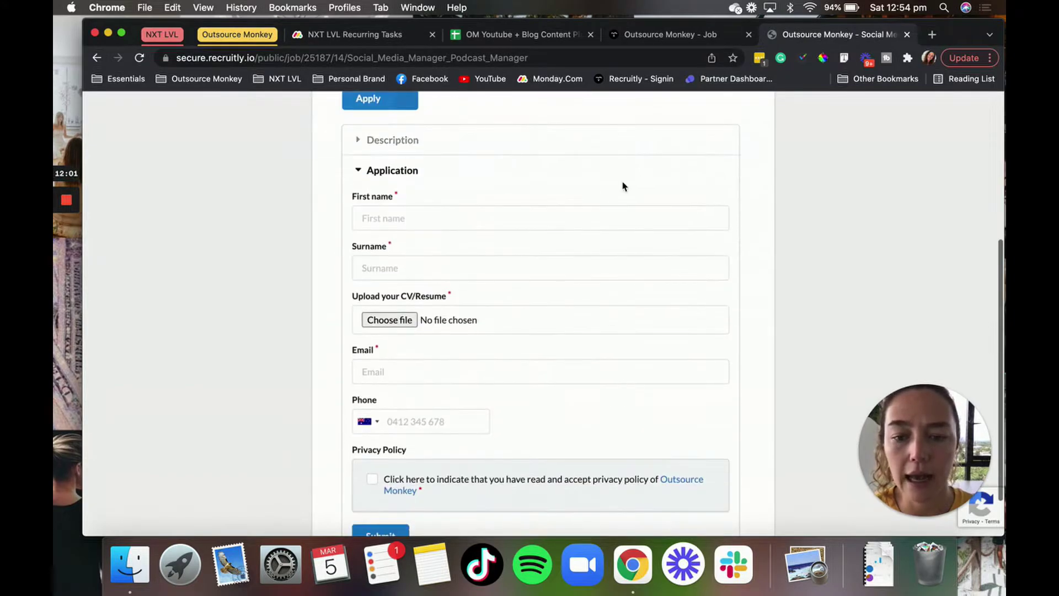
pyautogui.scroll(-2, 580, 379)
pyautogui.scroll(6, 581, 379)
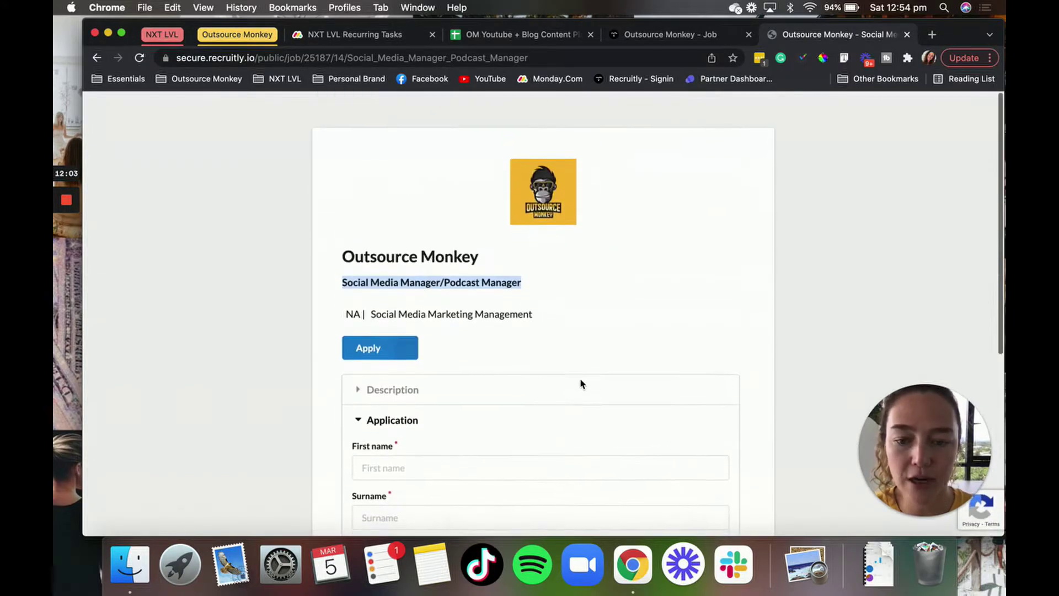
pyautogui.scroll(-6, 580, 381)
pyautogui.scroll(3, 582, 384)
pyautogui.scroll(4, 581, 384)
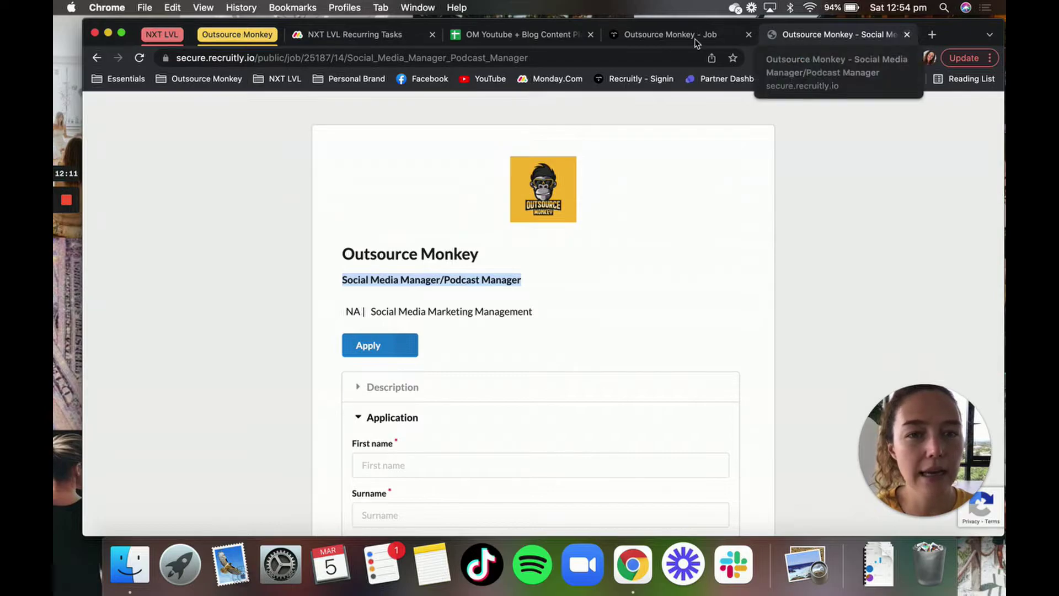
# - Return to the Recruitly job tab and close the Links dialog
pyautogui.click(908, 35)
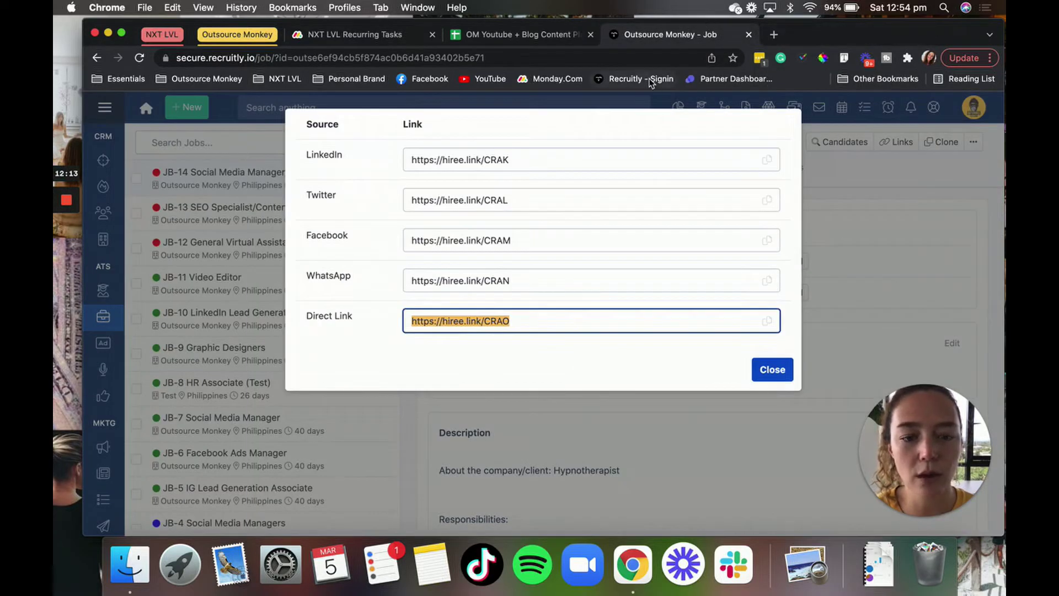
pyautogui.click(771, 366)
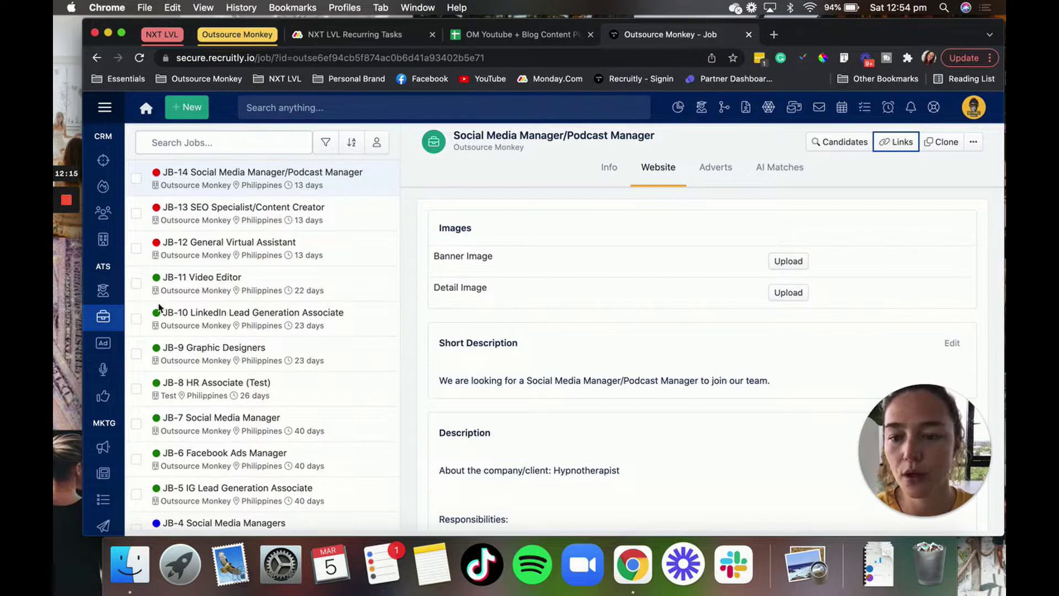
pyautogui.moveTo(103, 317)
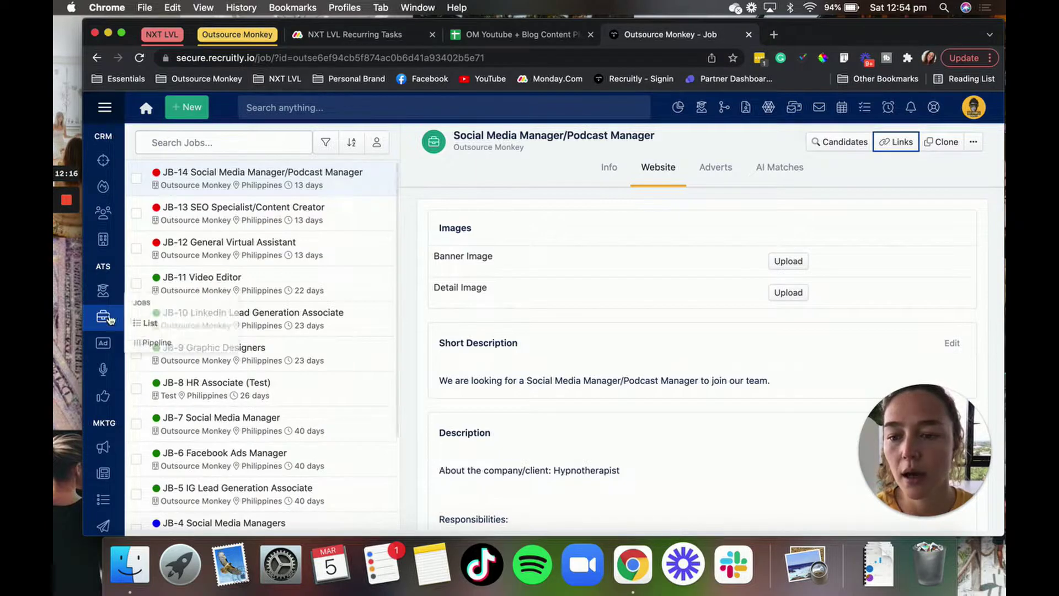
# - Open the empty Job Adverts list under Adverts and click its search
pyautogui.click(102, 350)
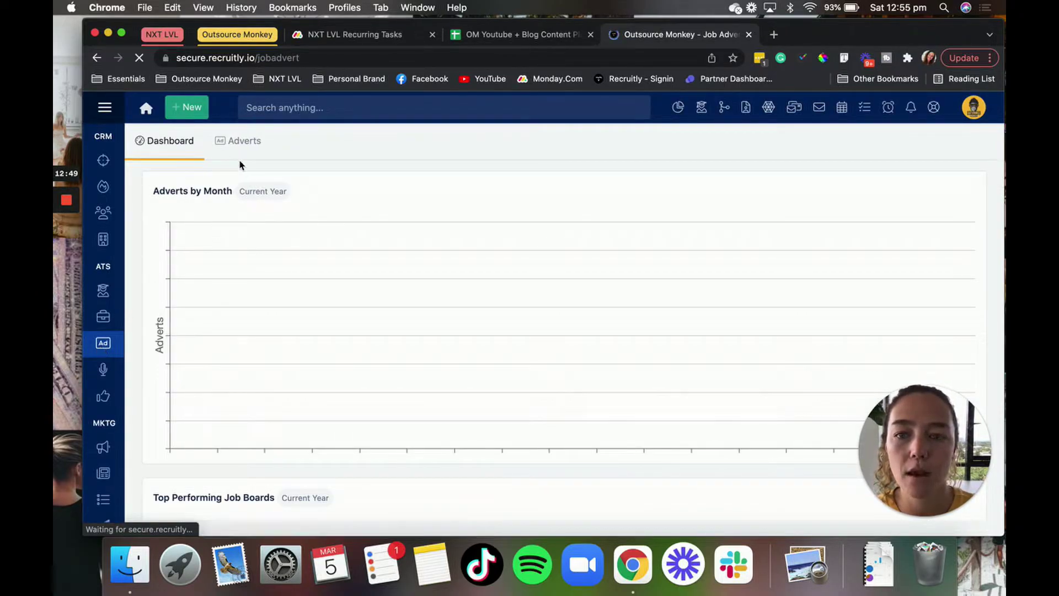
pyautogui.click(253, 141)
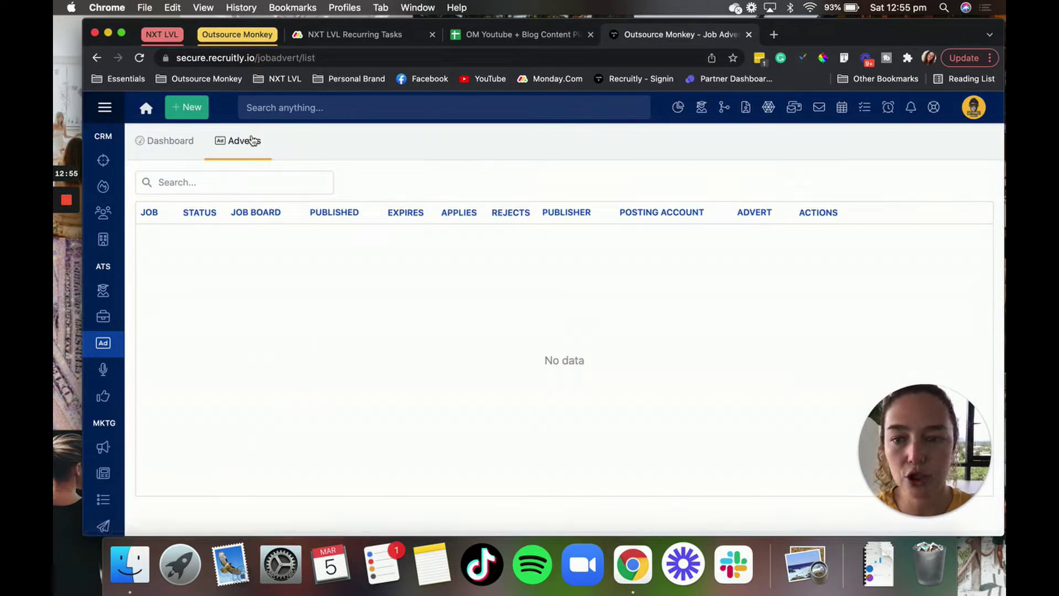
pyautogui.click(240, 179)
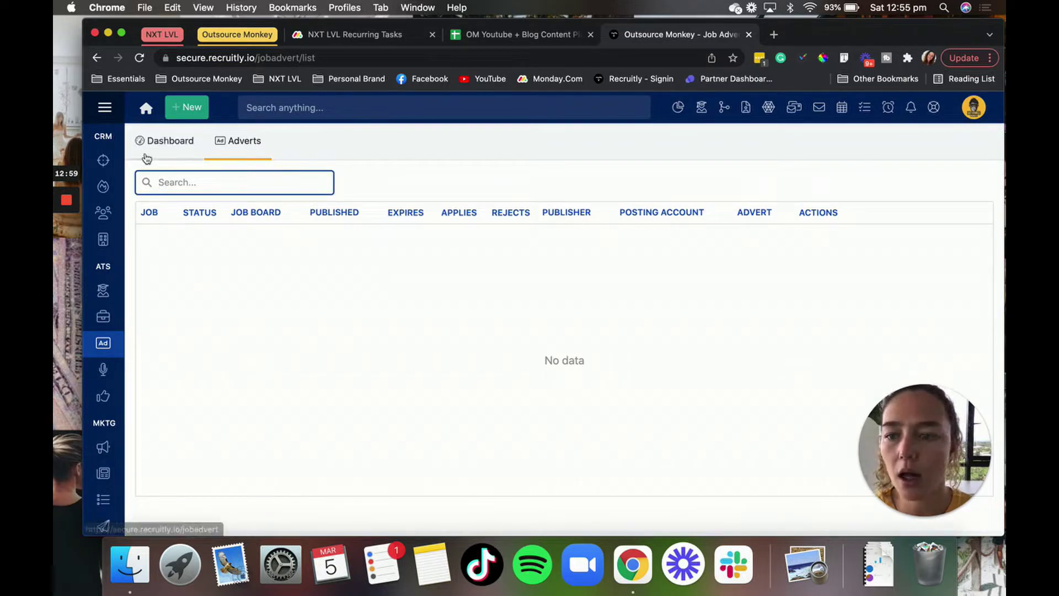
# - Refocus the browser window and dismiss the New record menu
pyautogui.moveTo(64, 206)
pyautogui.click(67, 246)
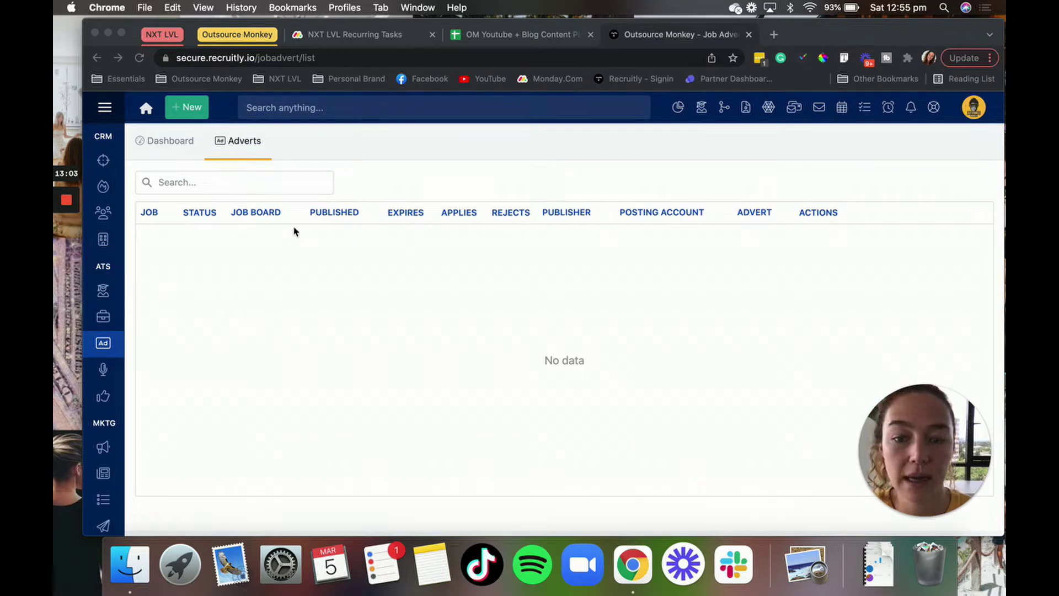
pyautogui.click(186, 110)
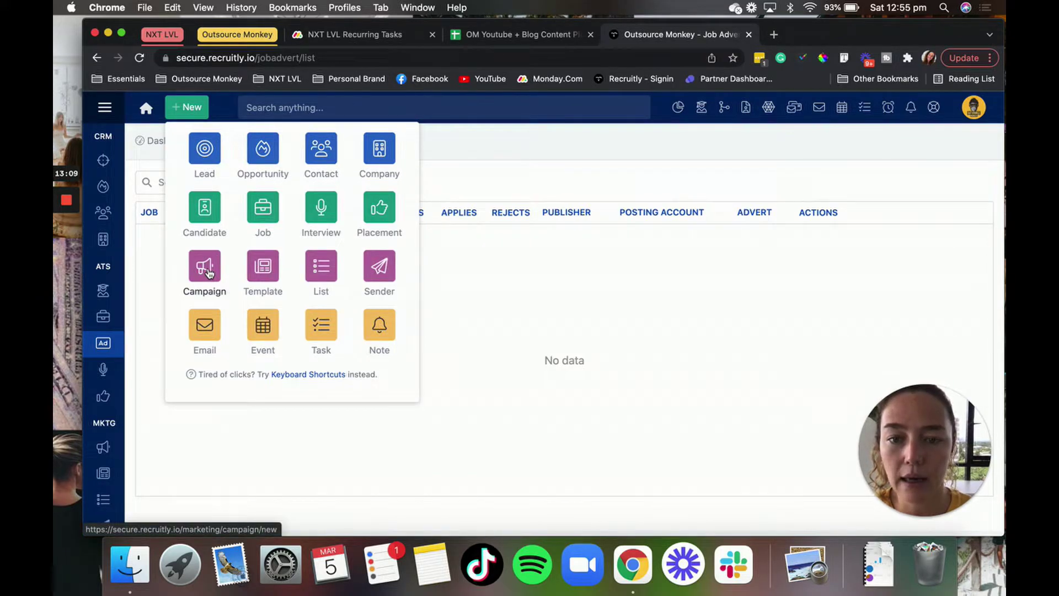
pyautogui.click(534, 297)
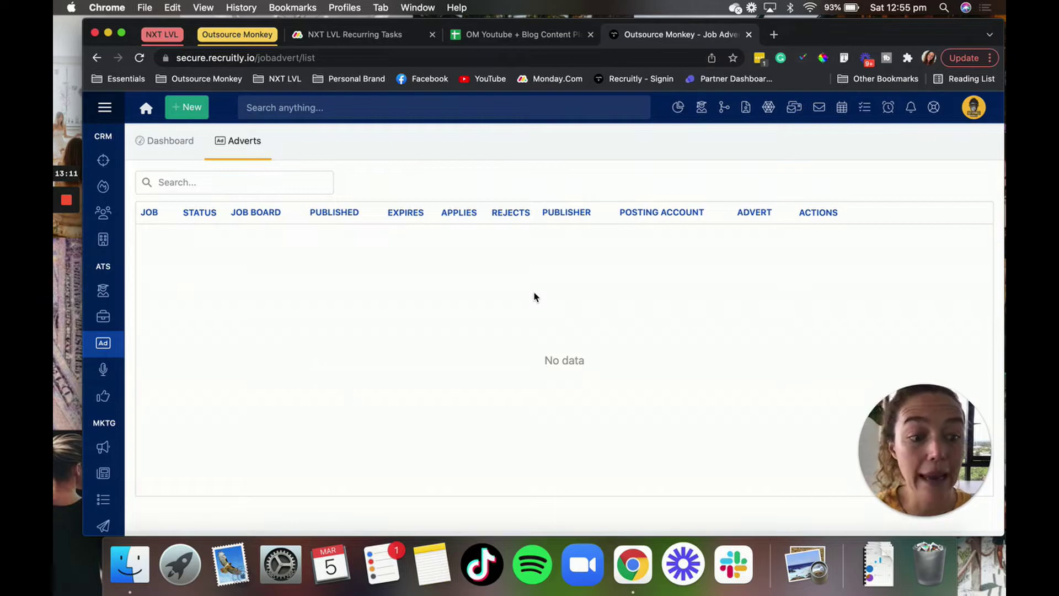
# - Open Interviews and scroll the scheduled JB-12 General Virtual Assistant interviews
pyautogui.click(104, 371)
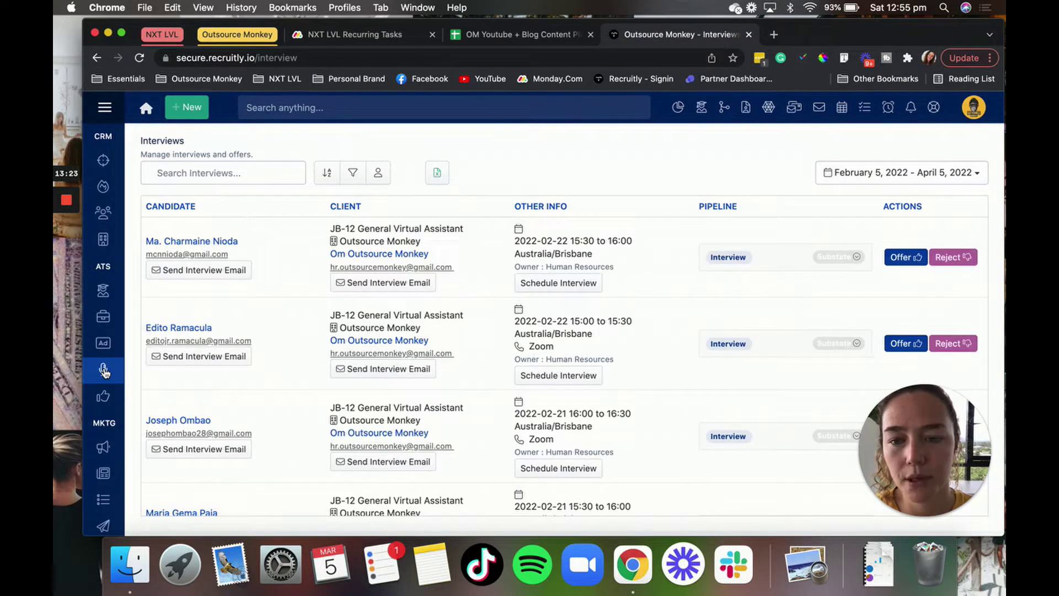
pyautogui.scroll(-5, 311, 382)
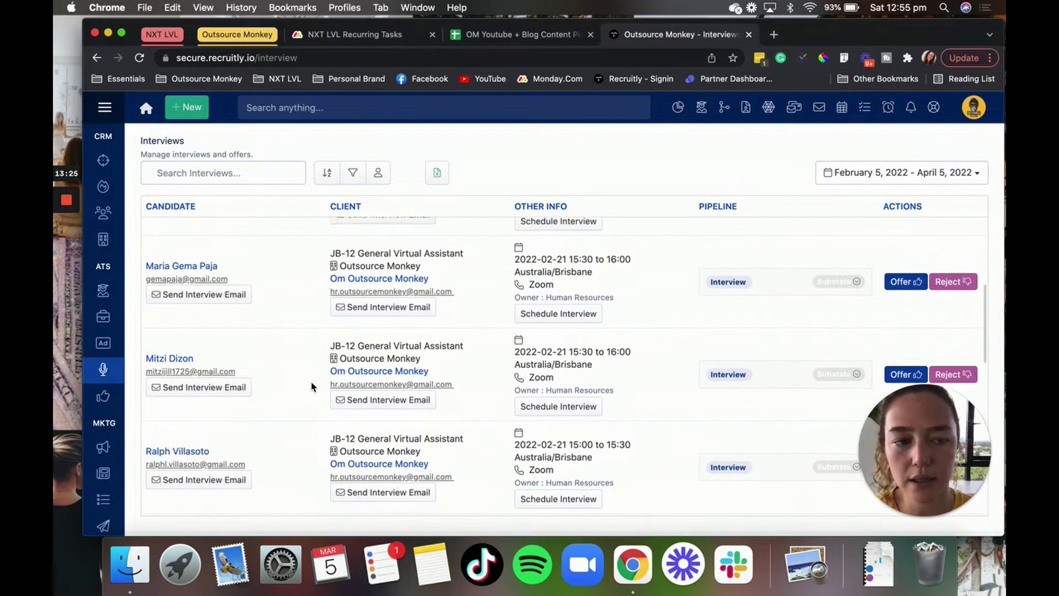
pyautogui.scroll(-5, 312, 386)
pyautogui.scroll(10, 312, 386)
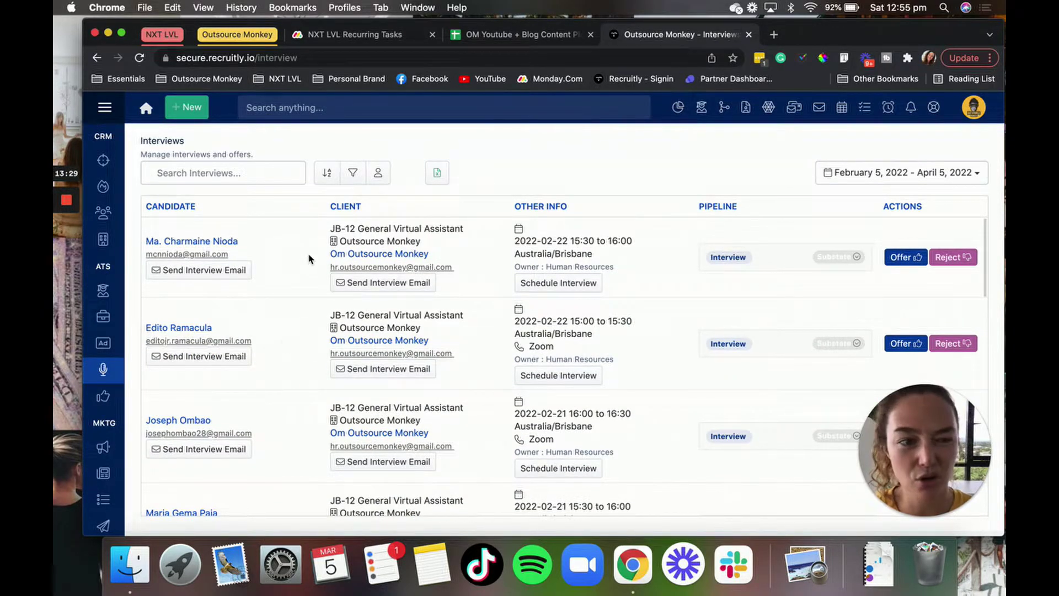
# - Open the Placements dashboard showing the billing forecast
pyautogui.click(103, 399)
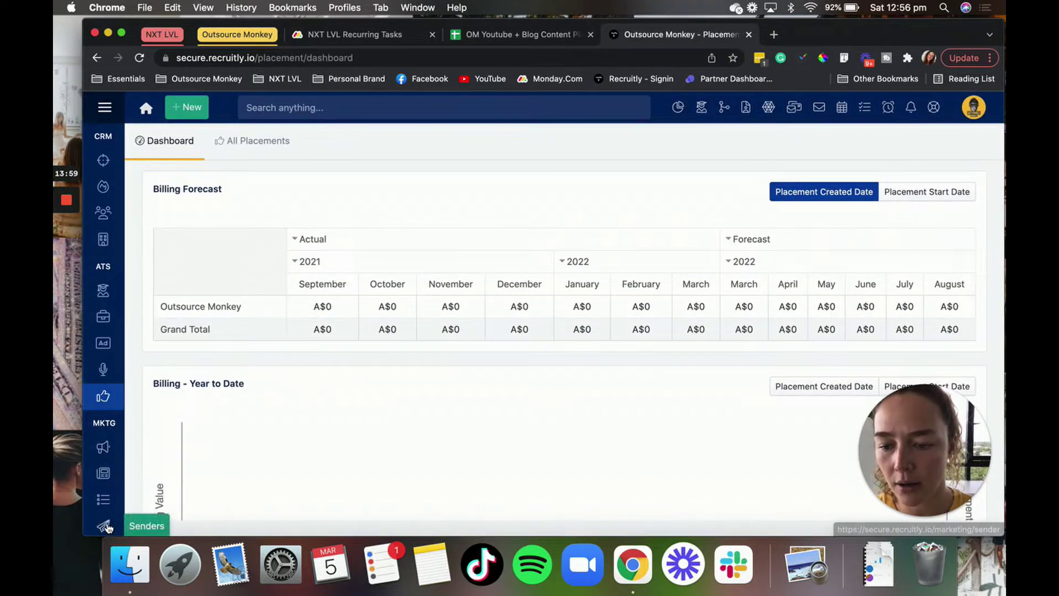
# - Switch to the marketing Campaigns dashboard
pyautogui.click(104, 451)
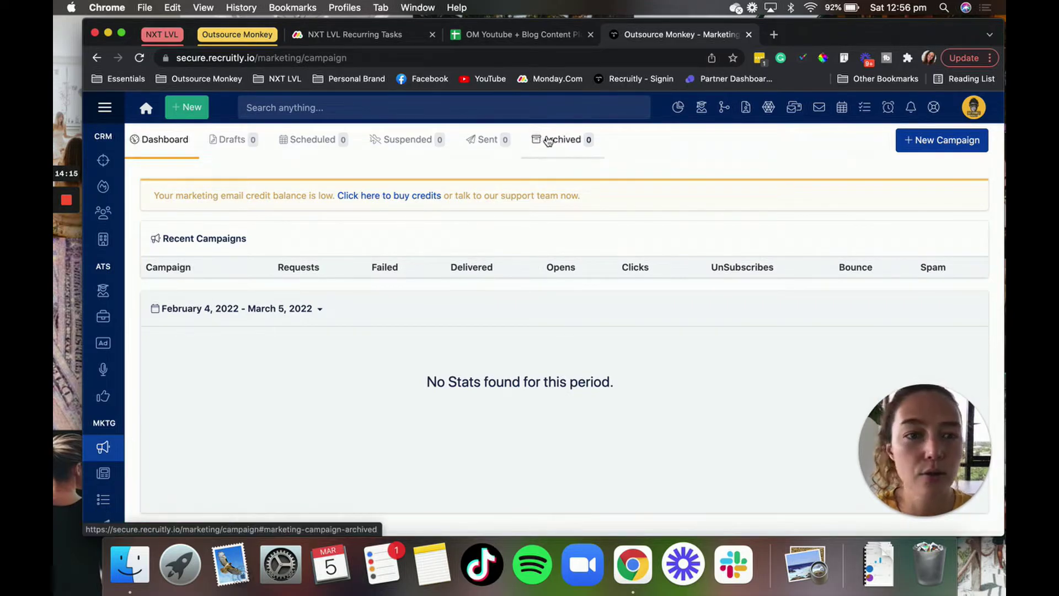
# - Zoom the page out from 90% to 75% so the whole sidebar fits on screen
pyautogui.press('super+minus')
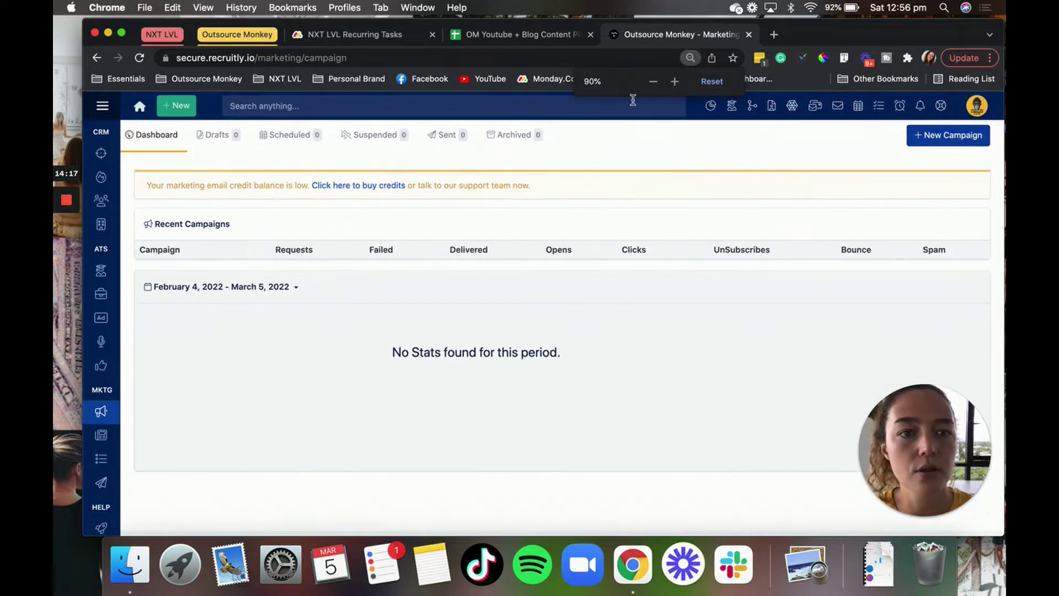
pyautogui.click(655, 82)
pyautogui.click(655, 81)
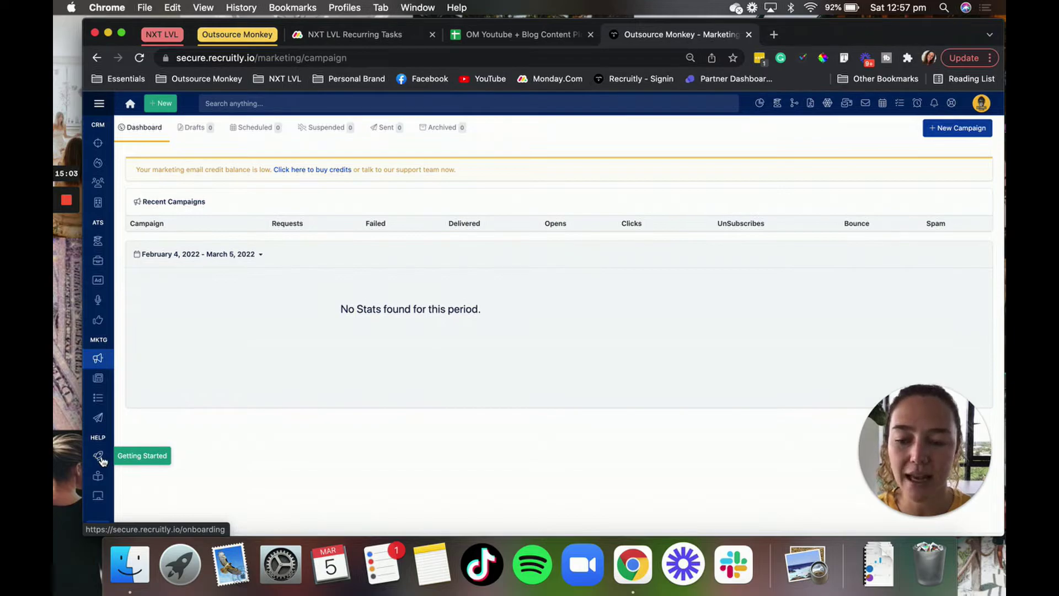
# - Dismiss the Help Guides search and browse the New User and Administrator Training page
pyautogui.click(98, 482)
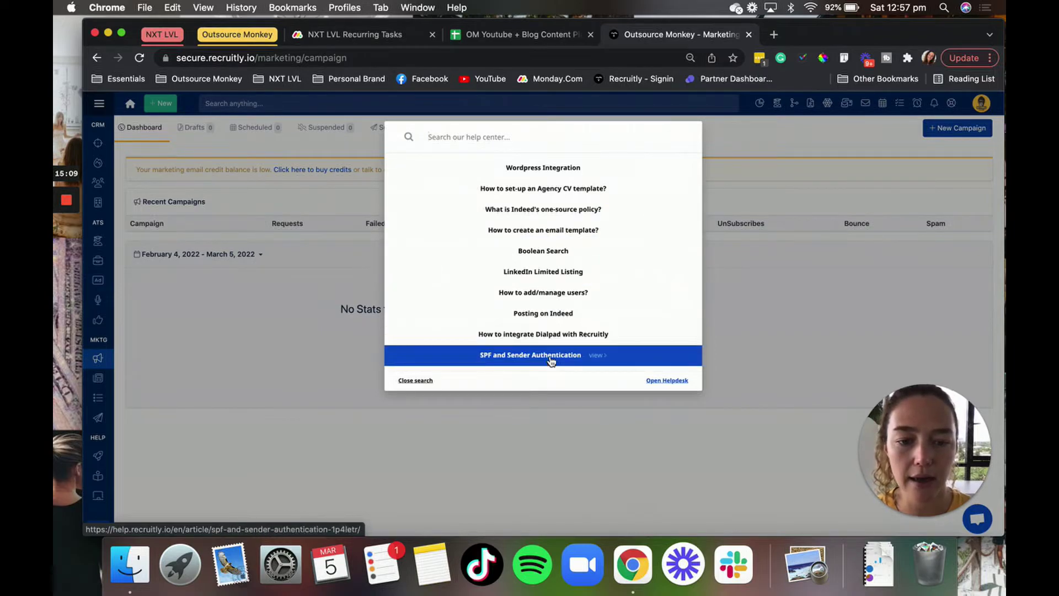
pyautogui.click(426, 382)
pyautogui.click(100, 502)
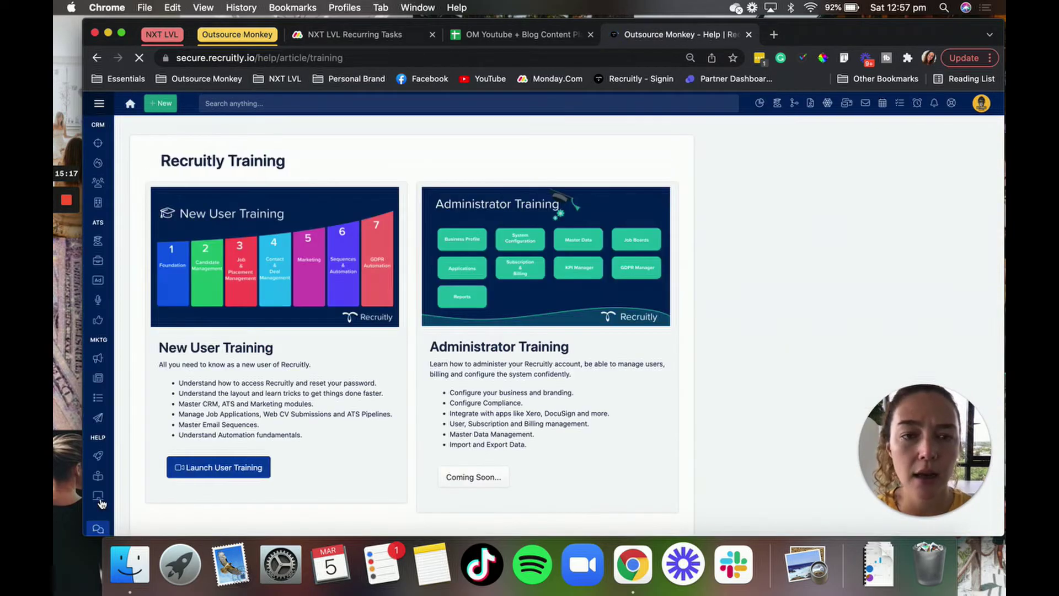
pyautogui.scroll(-2, 353, 389)
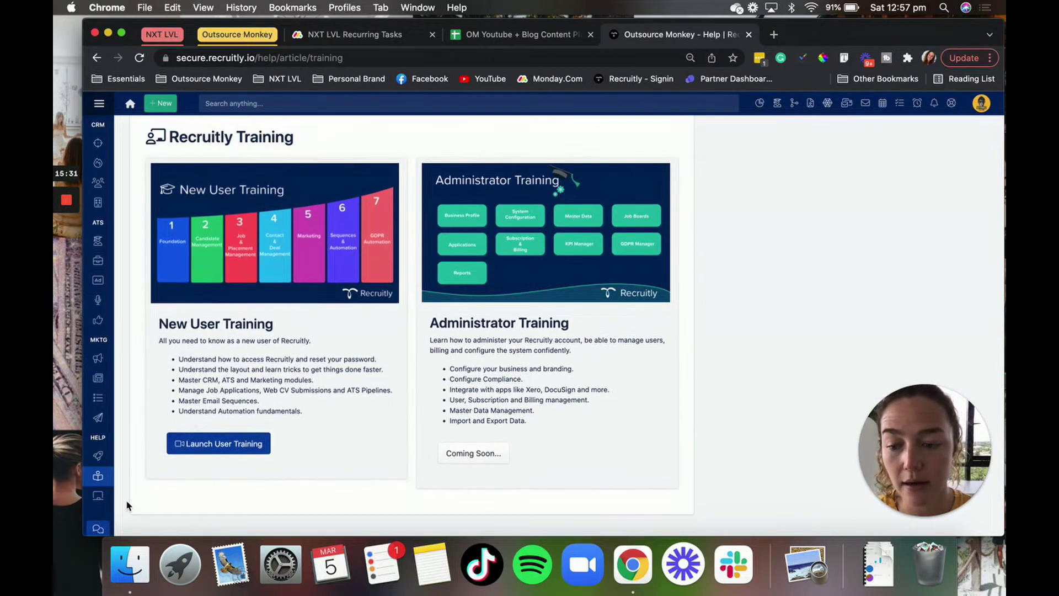
pyautogui.click(98, 531)
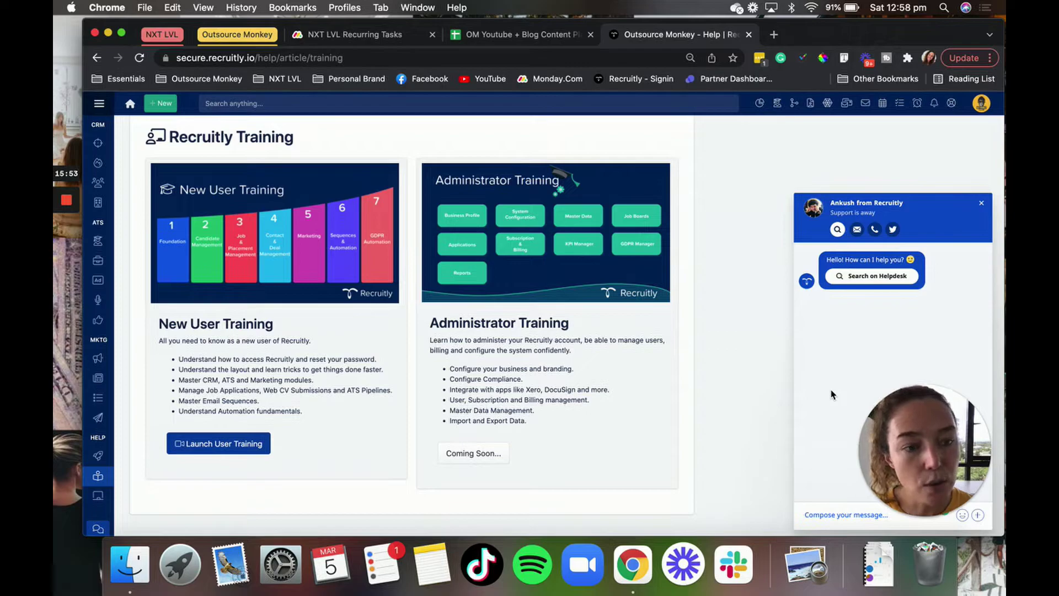
pyautogui.click(822, 512)
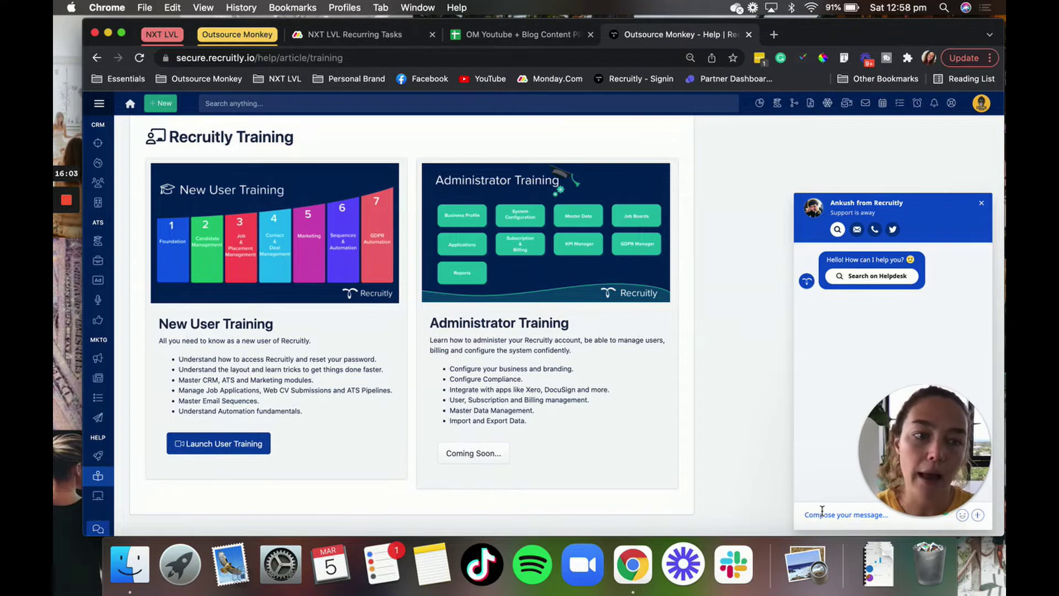
pyautogui.click(982, 204)
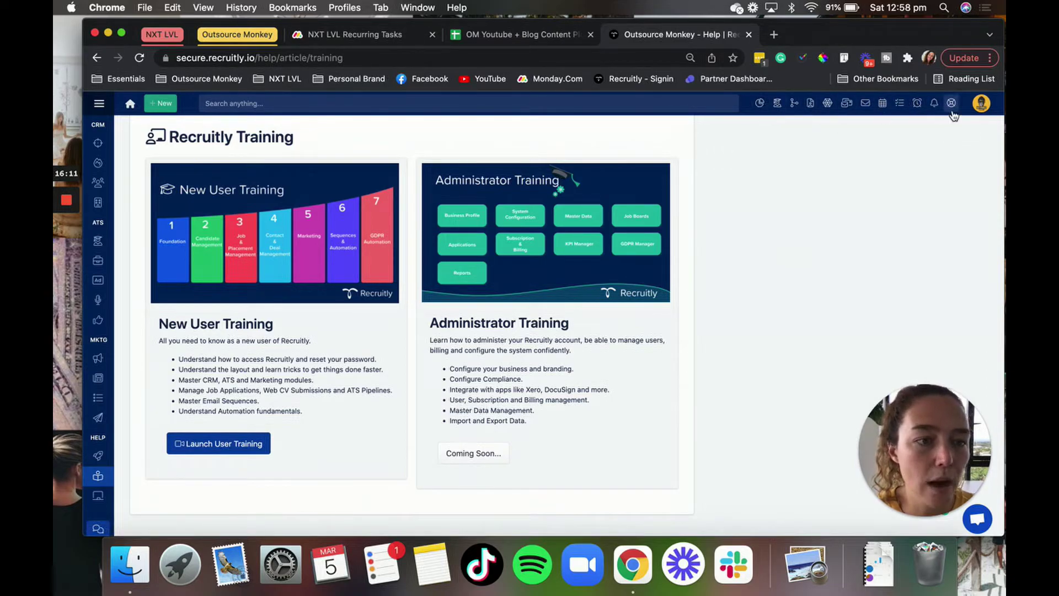
pyautogui.click(981, 105)
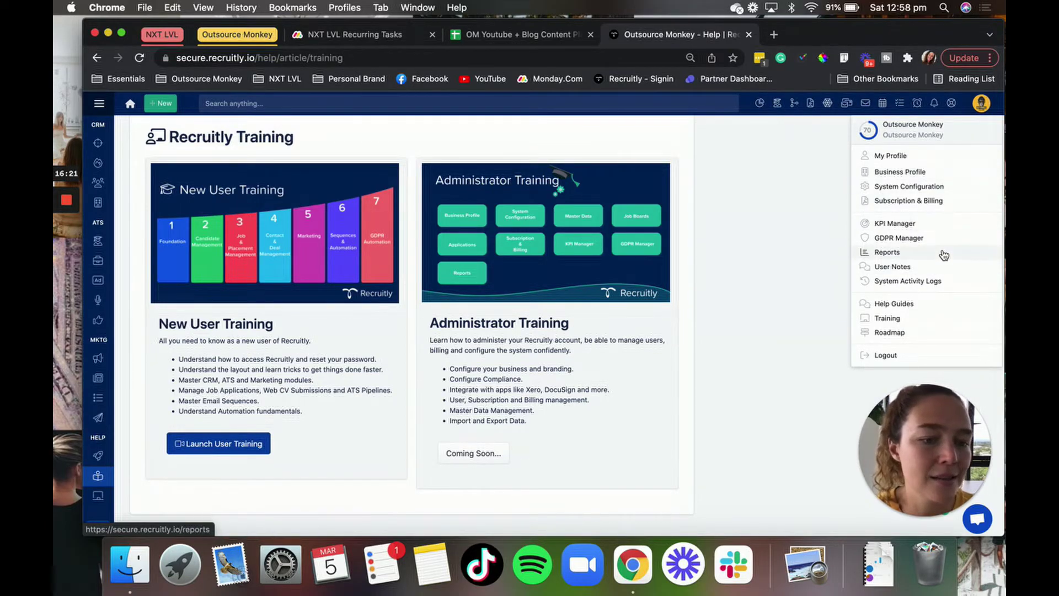
pyautogui.click(799, 270)
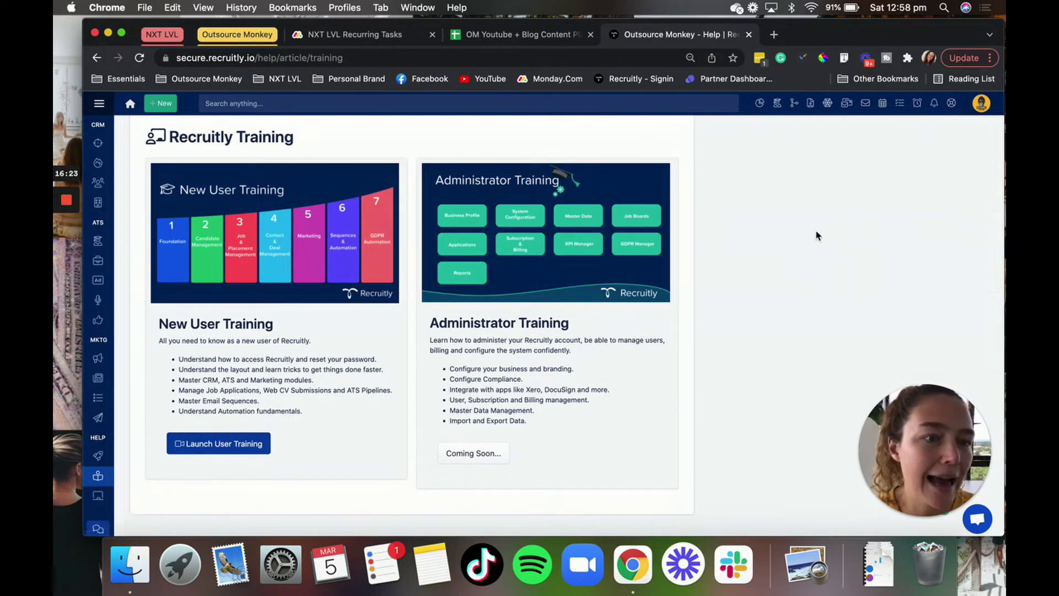
pyautogui.click(952, 105)
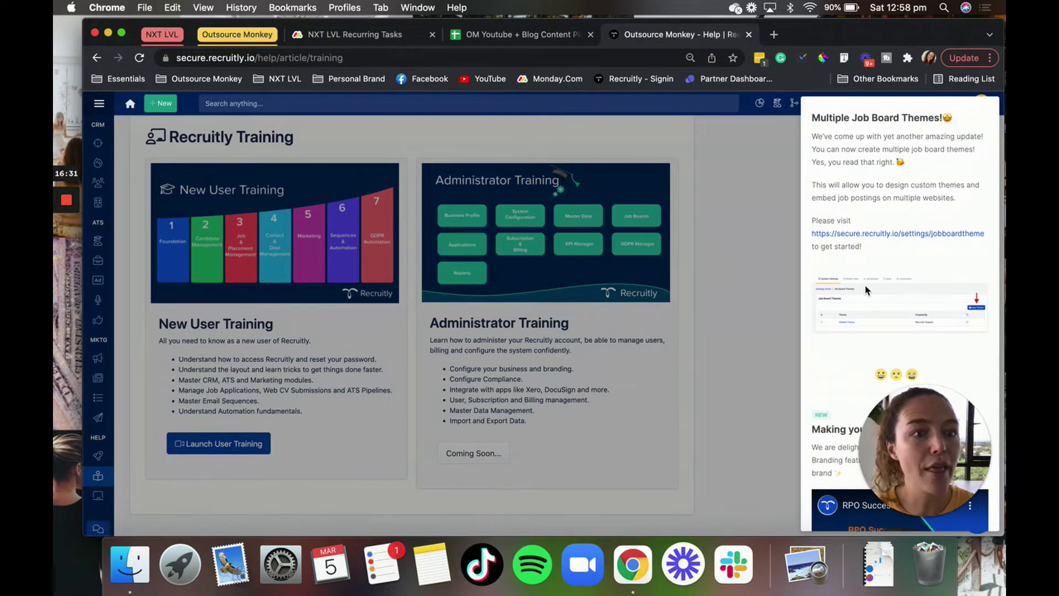
pyautogui.click(746, 289)
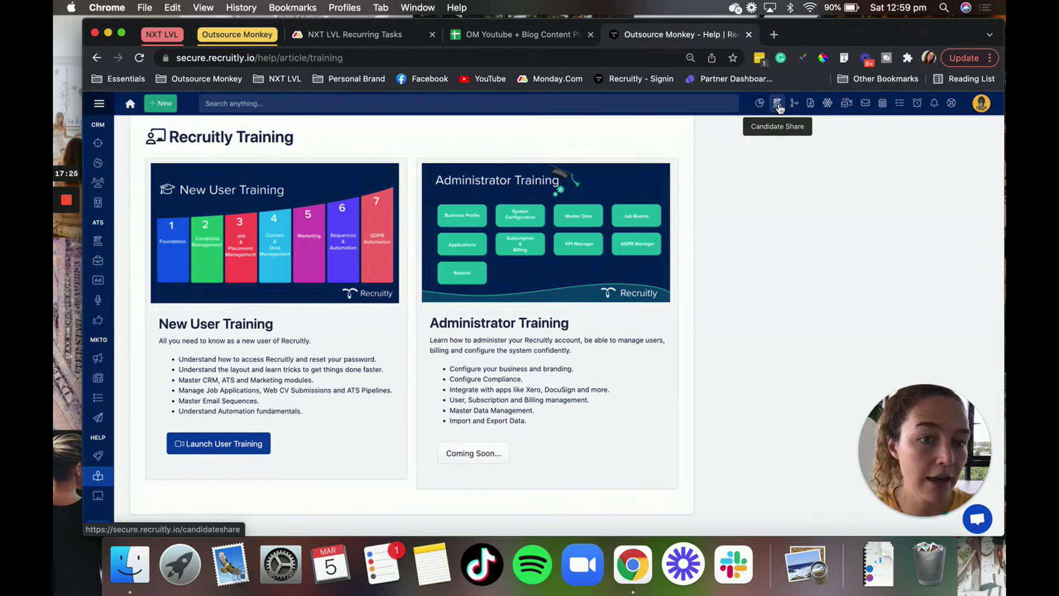
# - Open Charts, review the CRM dashboard figures, then return to the ATS dashboard
pyautogui.click(760, 108)
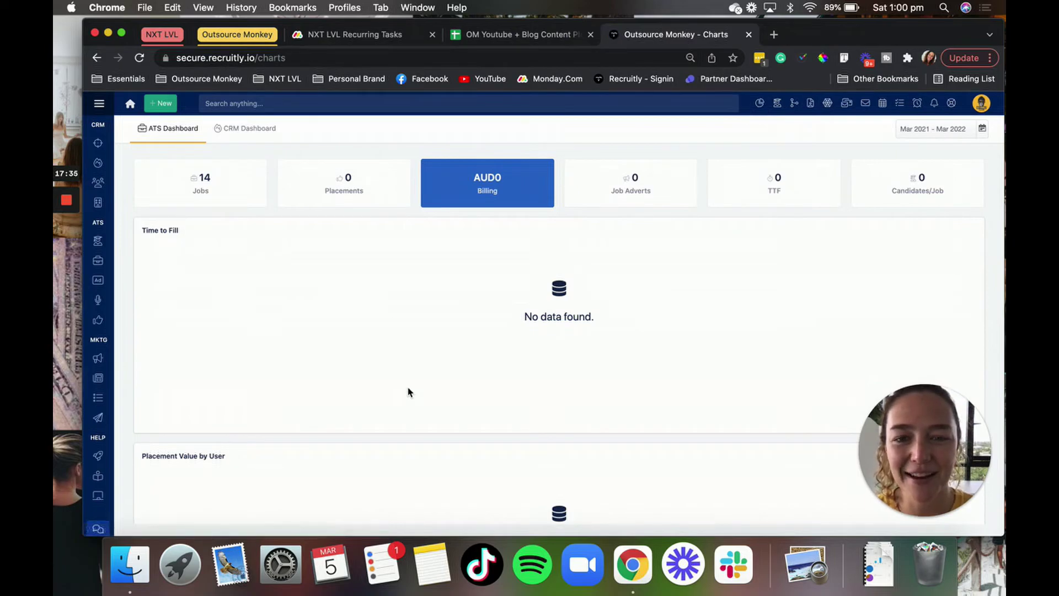
pyautogui.scroll(-15, 409, 392)
pyautogui.scroll(15, 408, 392)
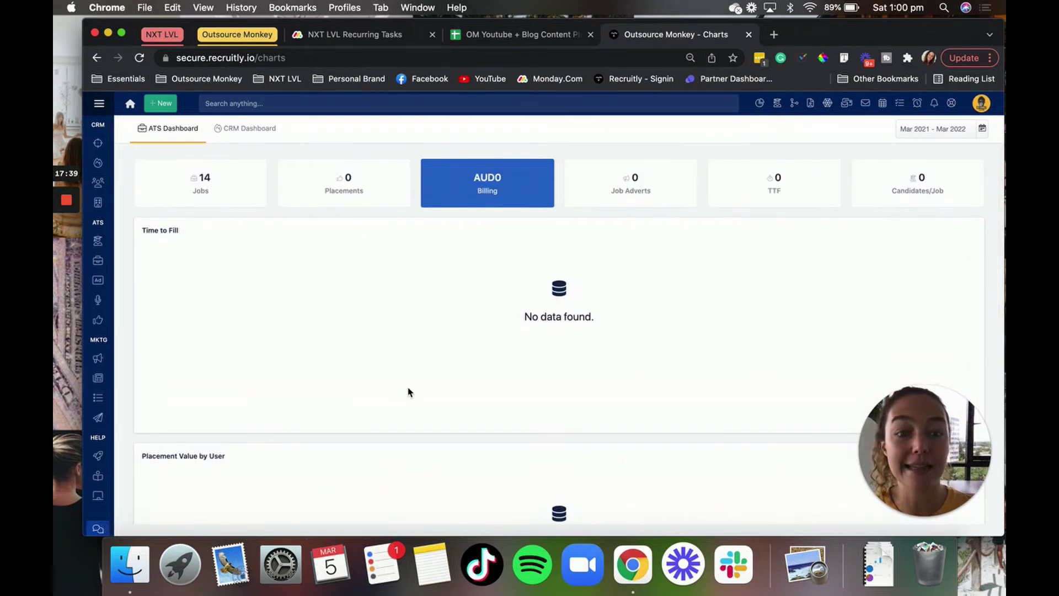
pyautogui.click(239, 128)
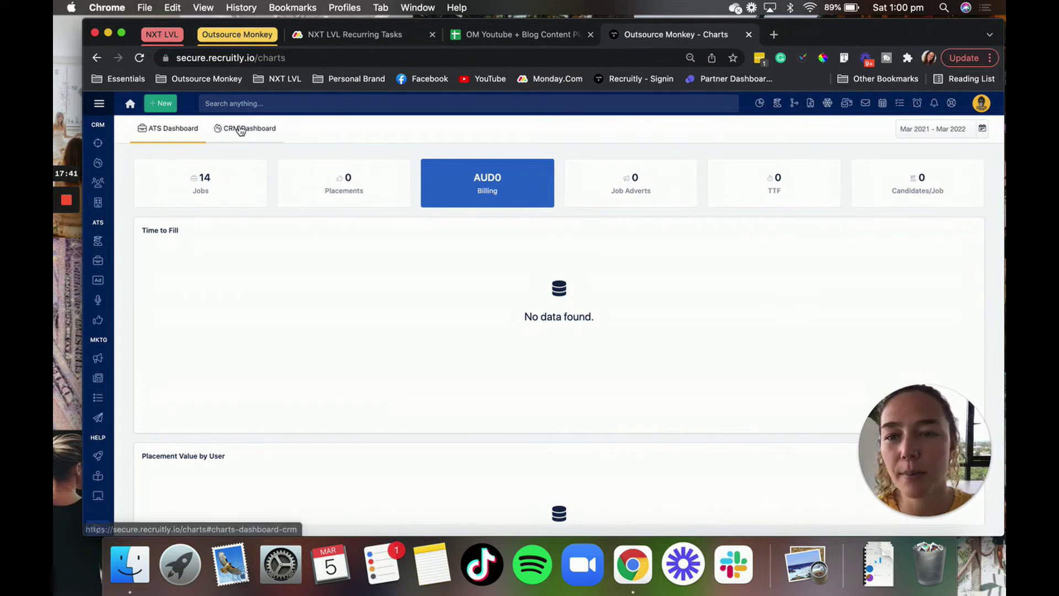
pyautogui.scroll(-6, 381, 442)
pyautogui.scroll(6, 380, 444)
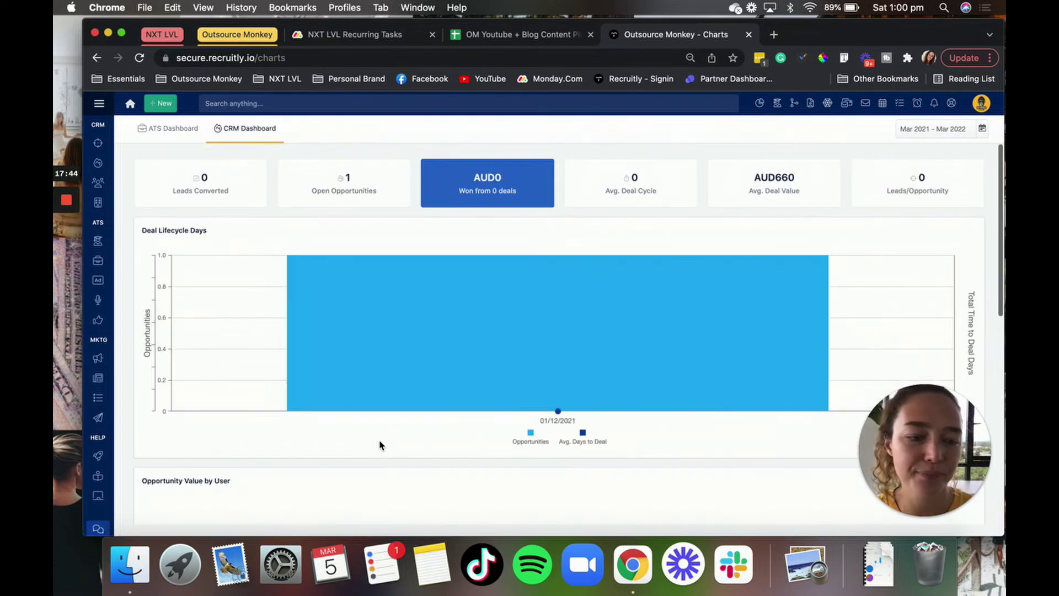
pyautogui.click(163, 130)
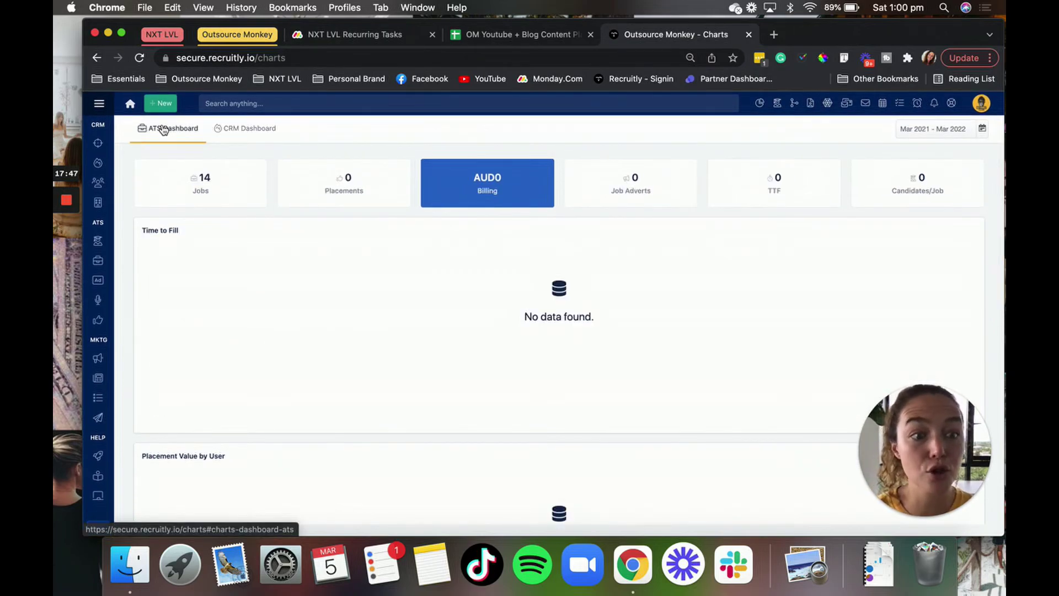